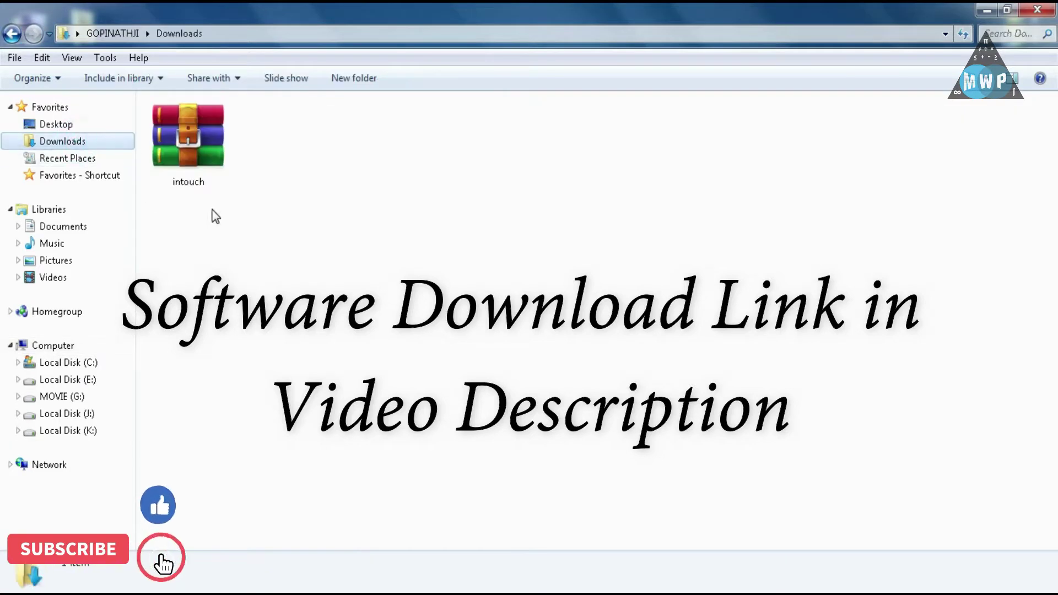
Unpack the intouch WinRAR archive in place in Downloads using Extract Here
click(197, 168)
right_click(196, 167)
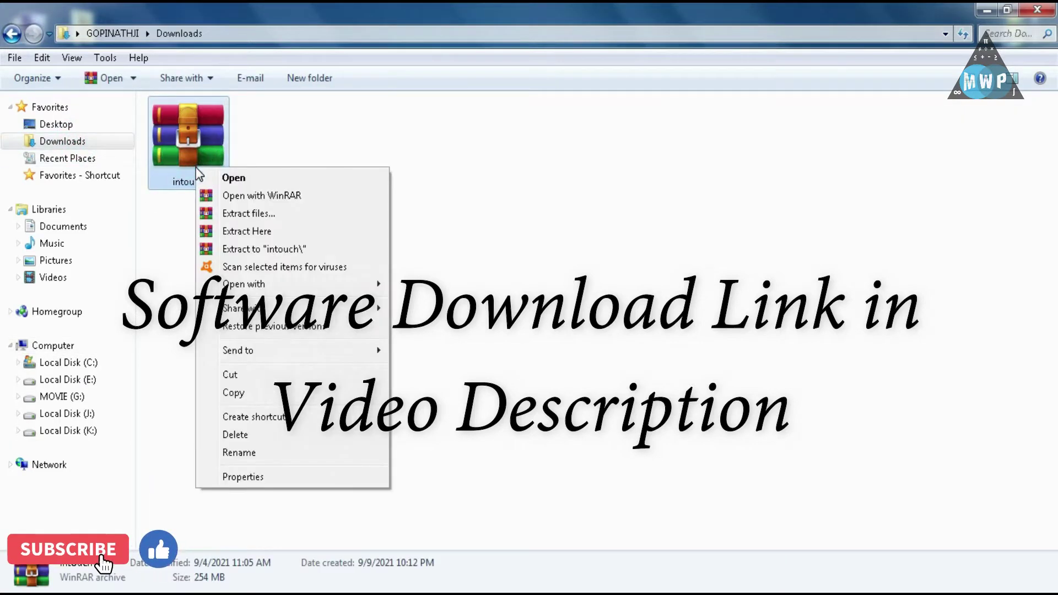
click(250, 231)
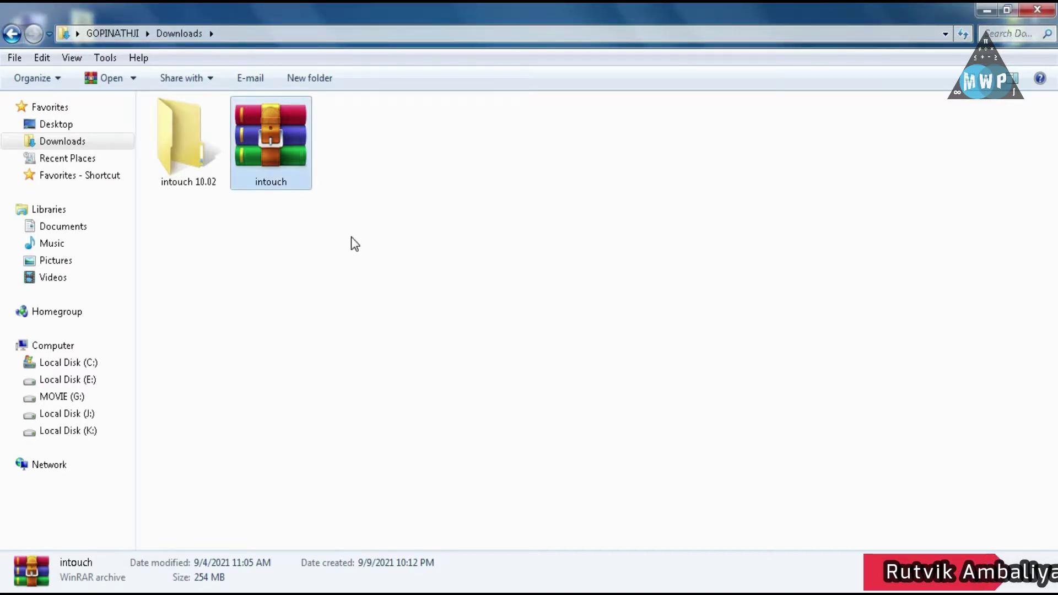
Open the intouch 10.02 folder and run the Setup application as administrator
click(189, 159)
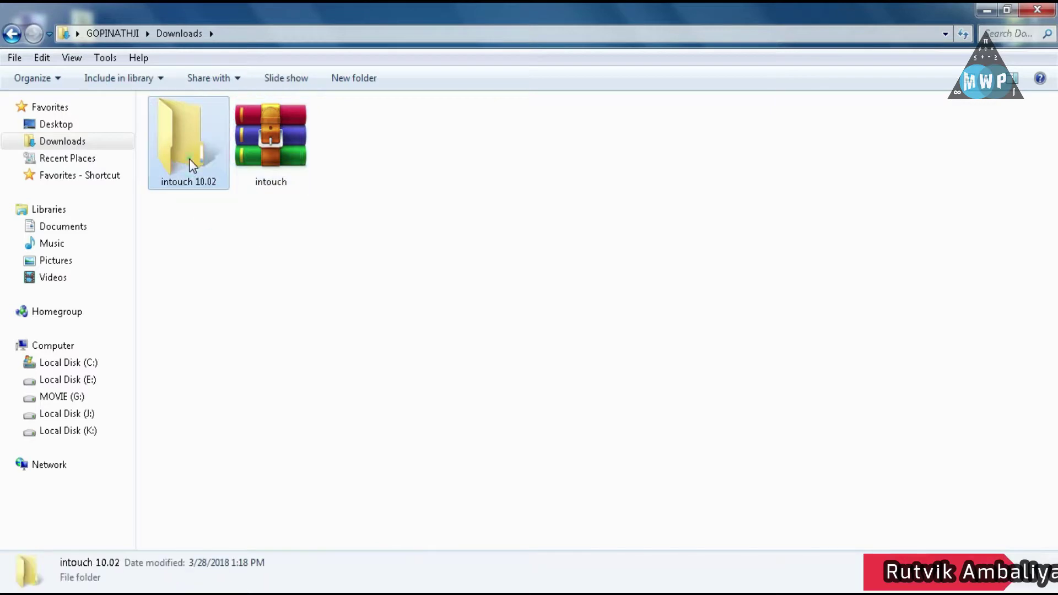
double_click(189, 160)
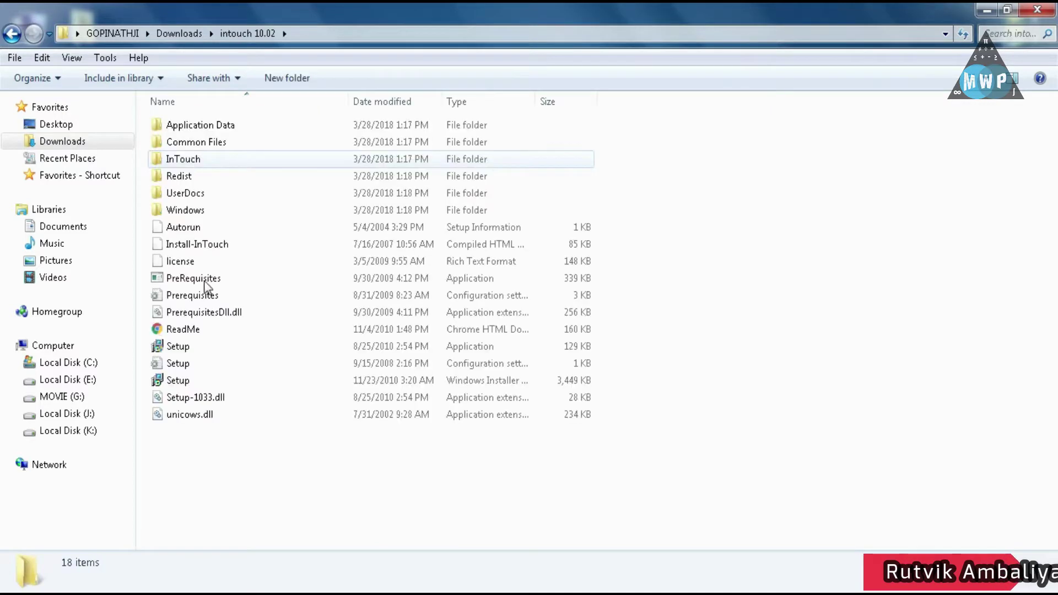
click(204, 351)
right_click(204, 350)
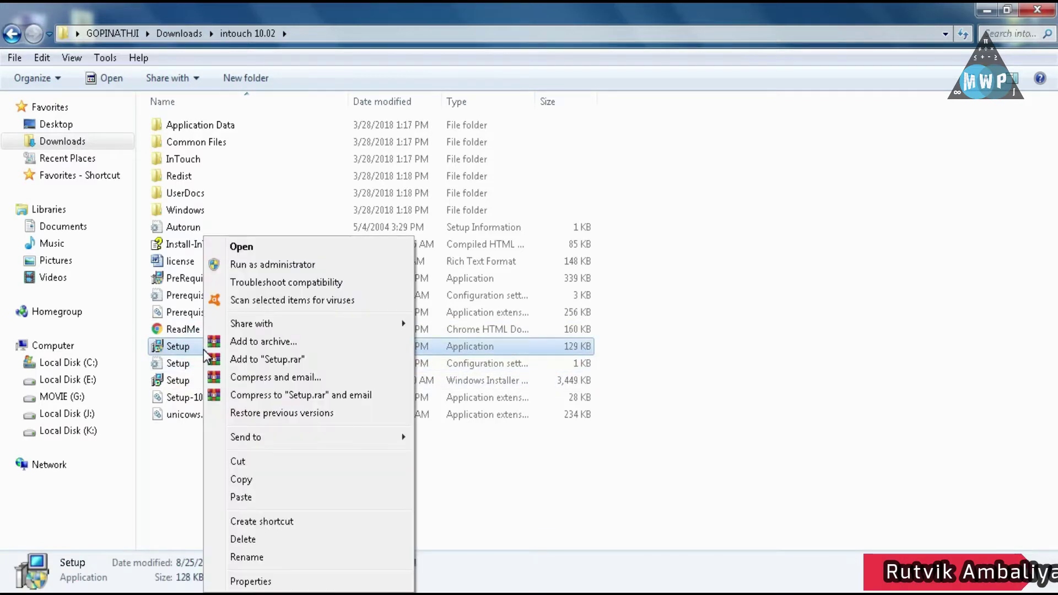
click(269, 266)
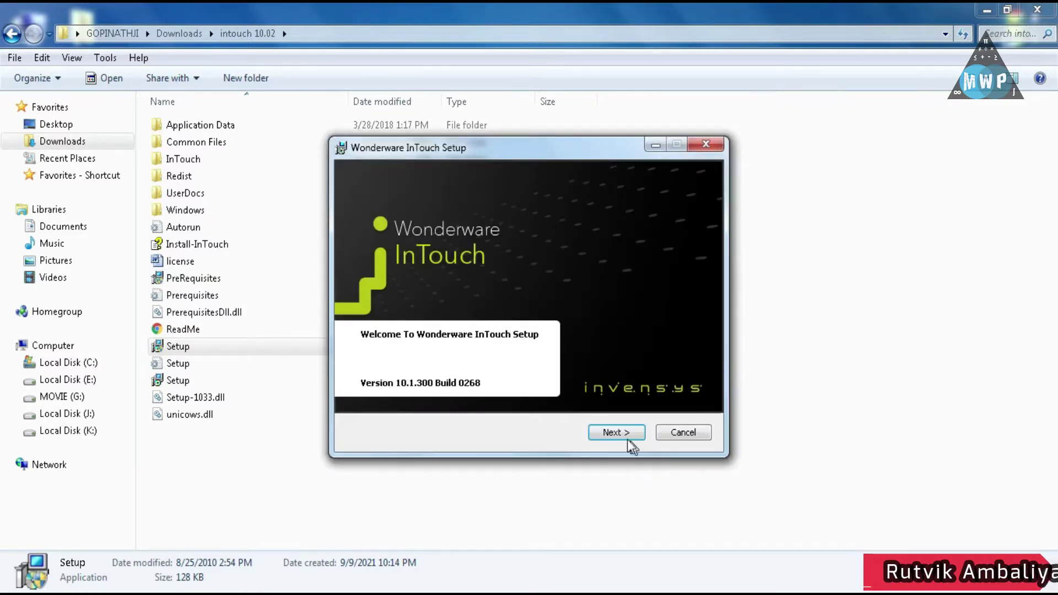
Move past the welcome page and accept the InTouch license agreement
click(623, 434)
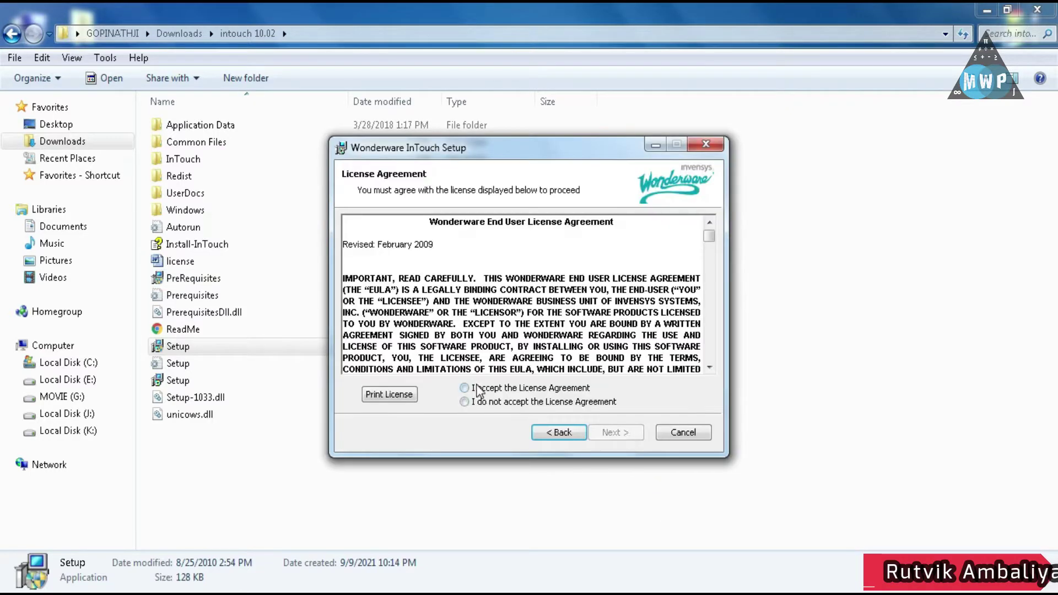
click(477, 391)
click(608, 433)
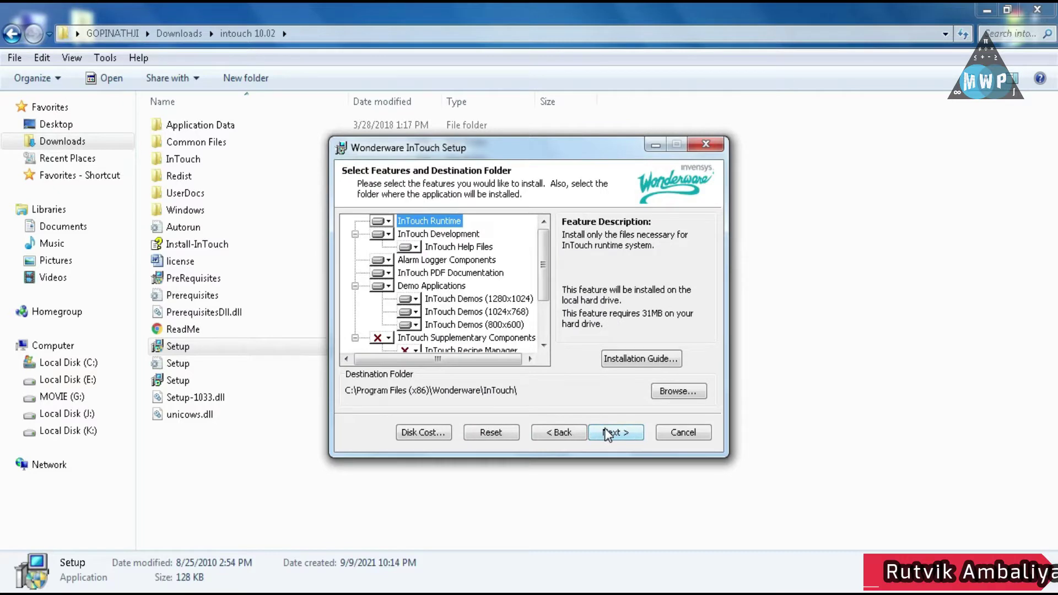
Set InTouch Recipe Manager and InTouch SPCPro to install on the local hard drive
scroll(492, 297, down, 2)
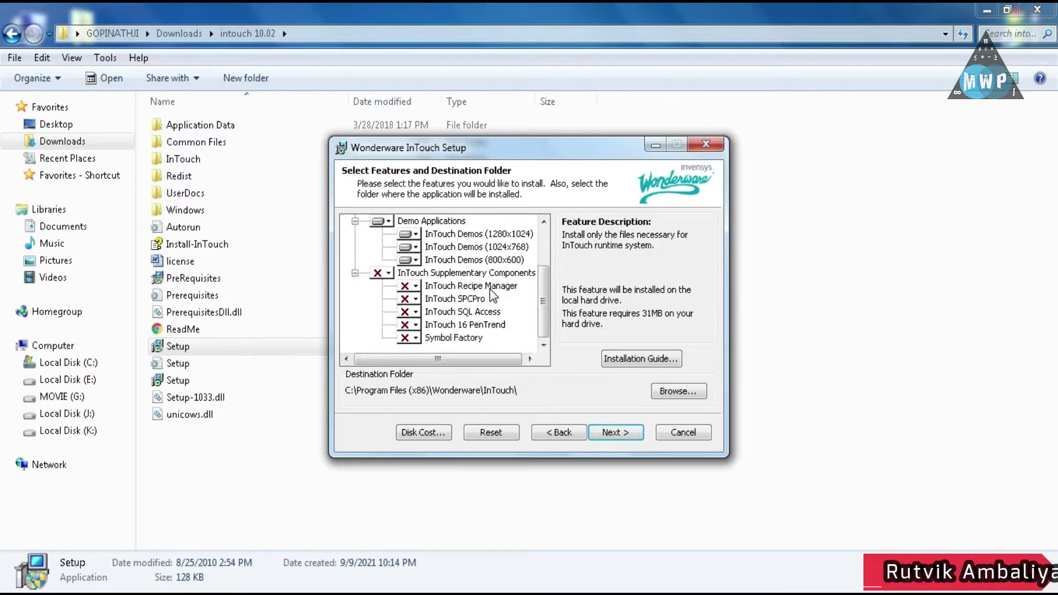
click(412, 287)
click(443, 302)
click(415, 300)
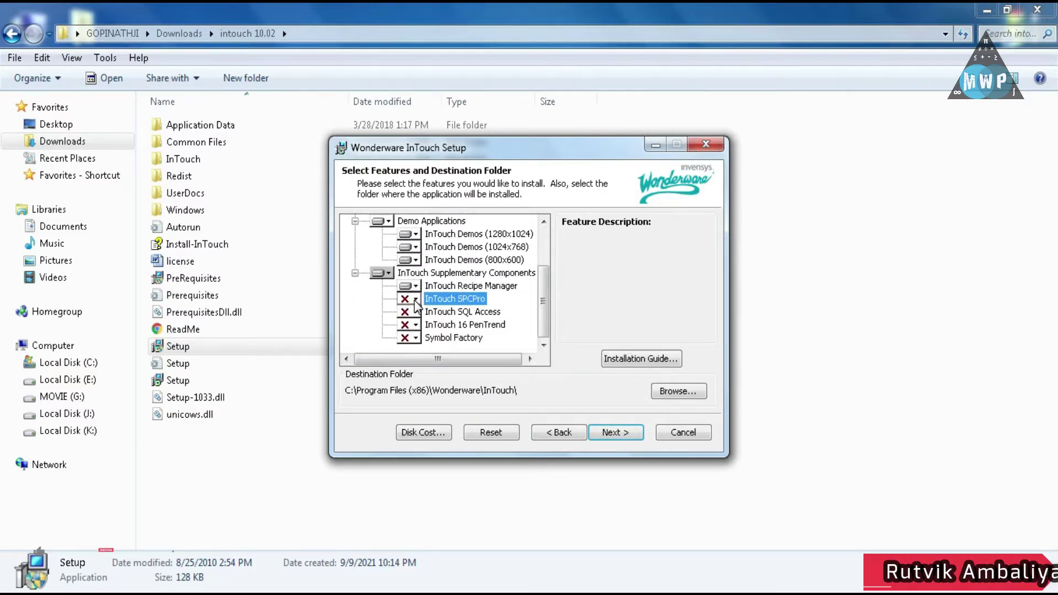
click(414, 298)
click(443, 315)
Set SQL Access, 16 PenTrend and Symbol Factory to install locally, then continue
click(414, 312)
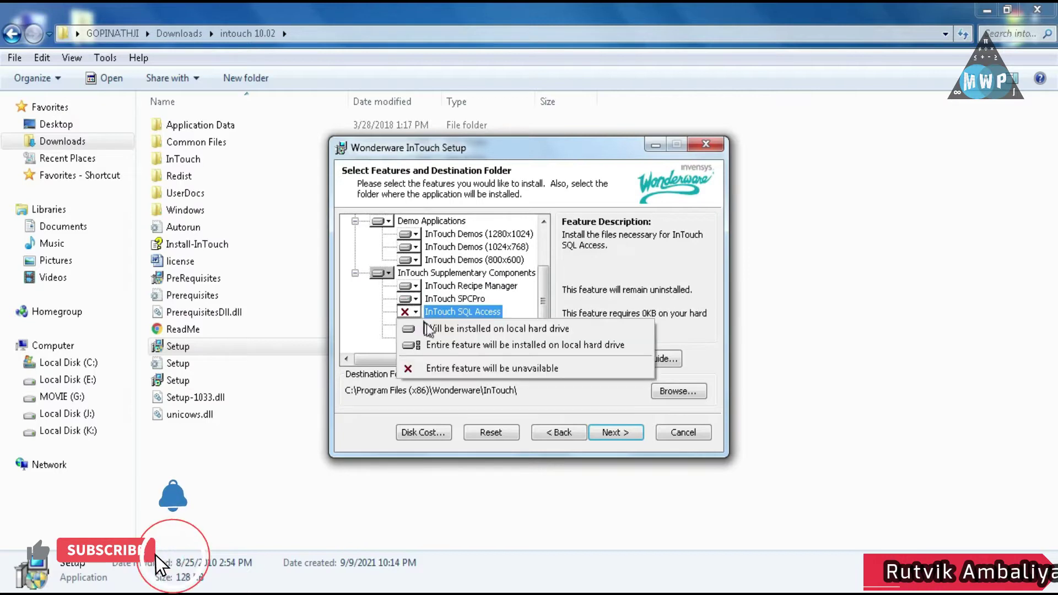
click(427, 329)
click(415, 324)
click(435, 340)
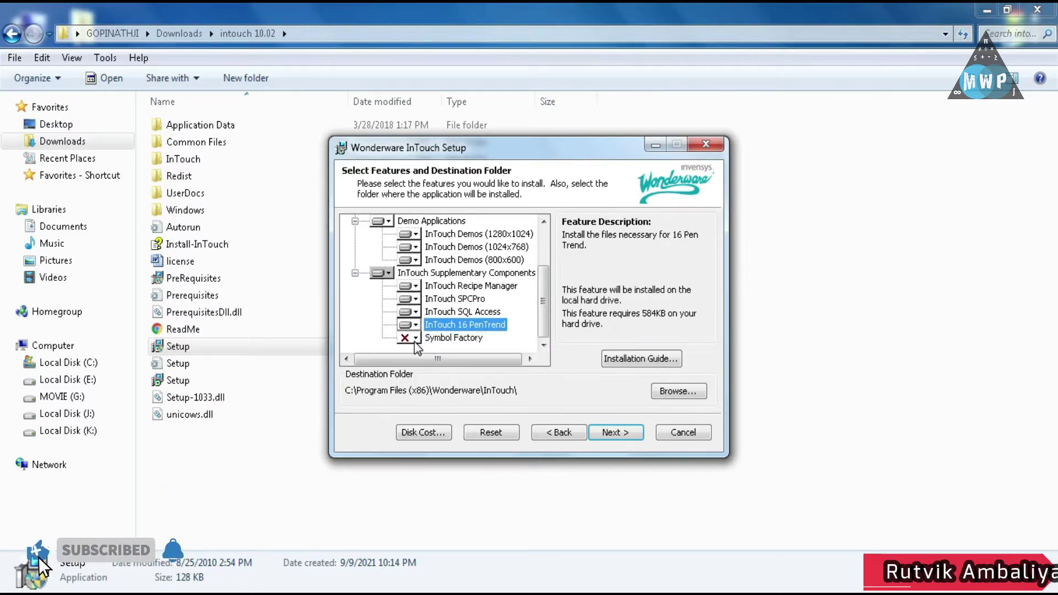
click(415, 338)
click(448, 355)
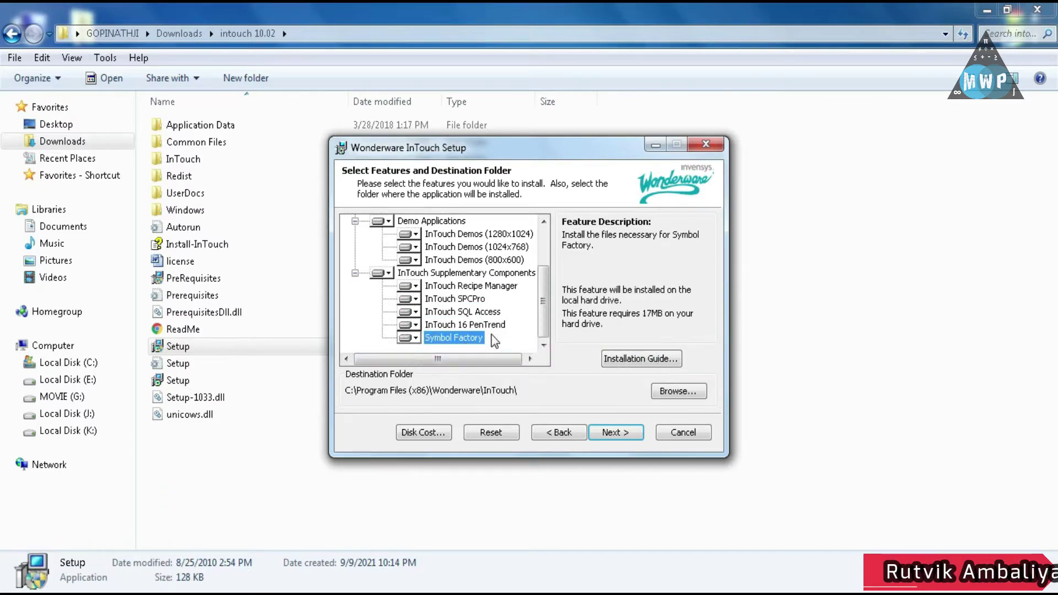
click(619, 432)
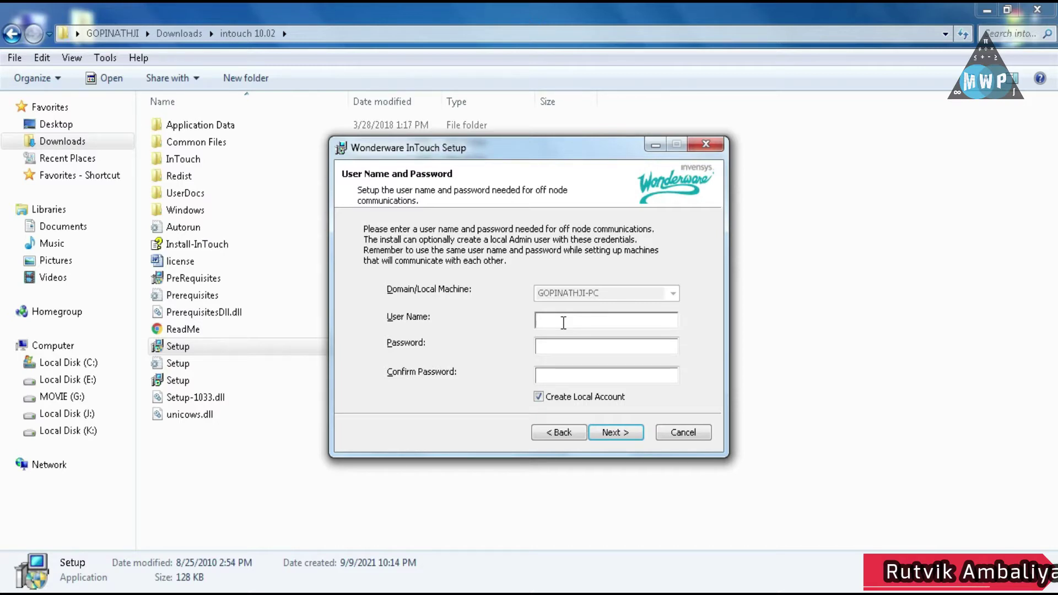
Enter the user name plus a matching password and confirmation for off-node communications
text(WP Education)
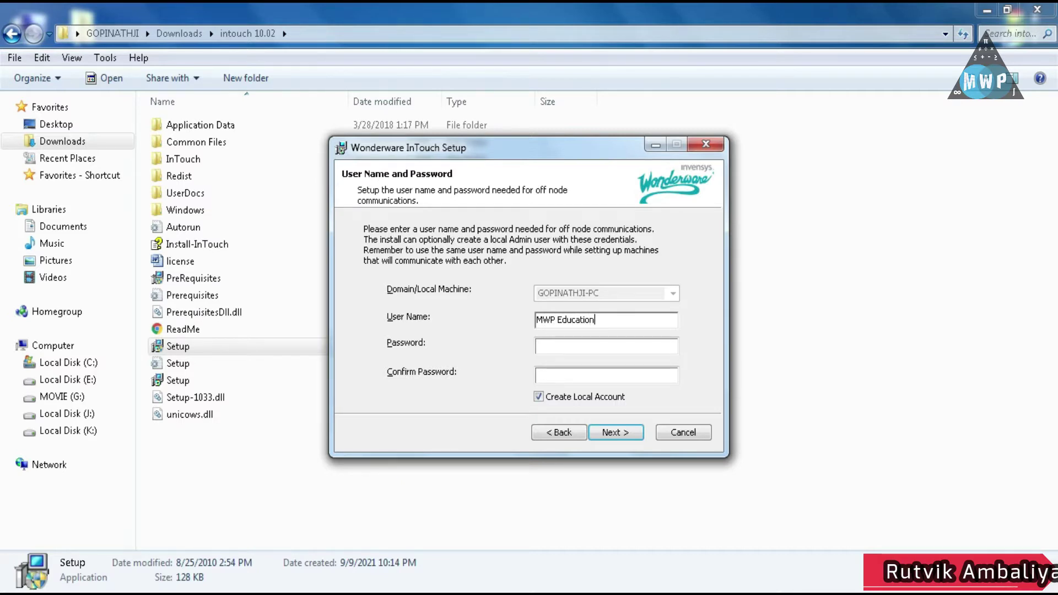
click(608, 435)
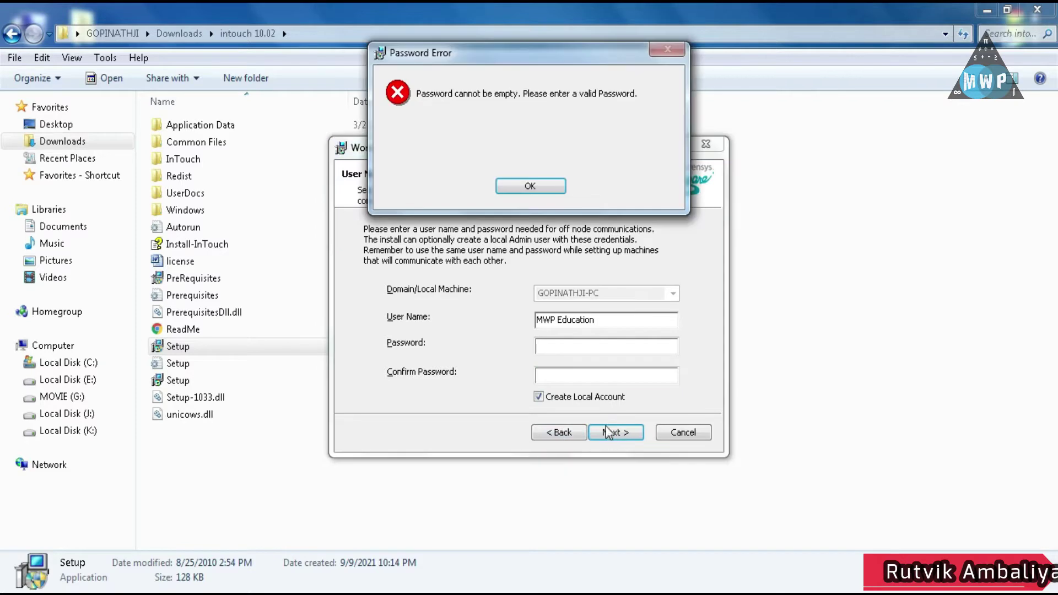
click(533, 184)
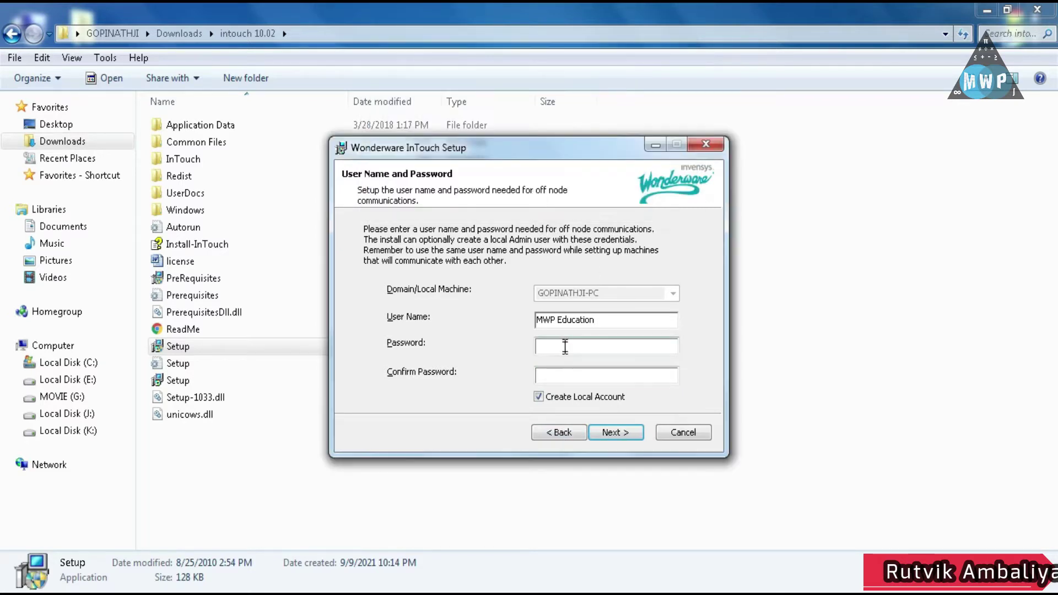
text(123456)
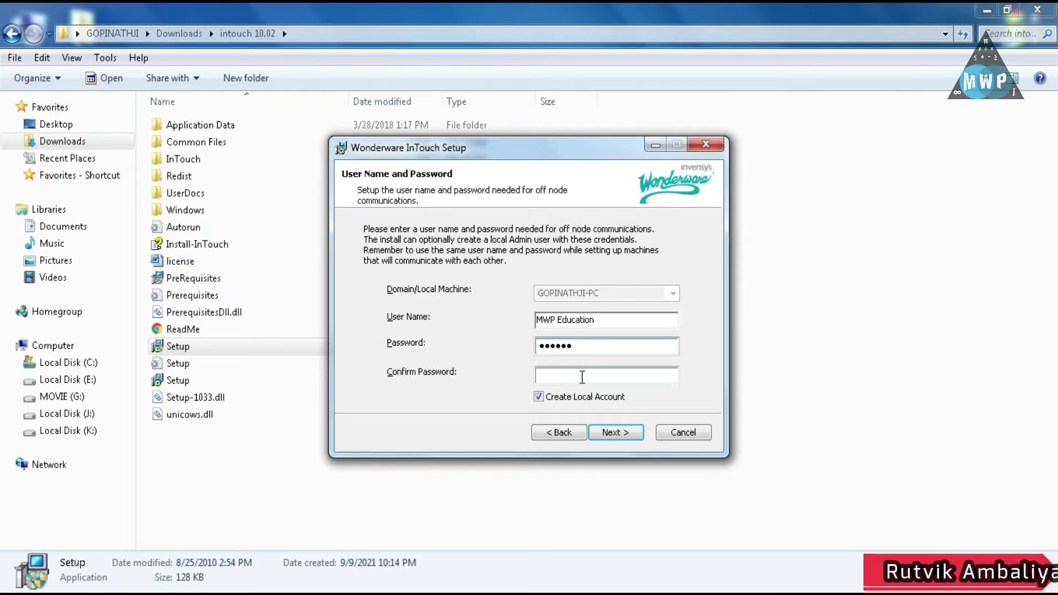
click(582, 377)
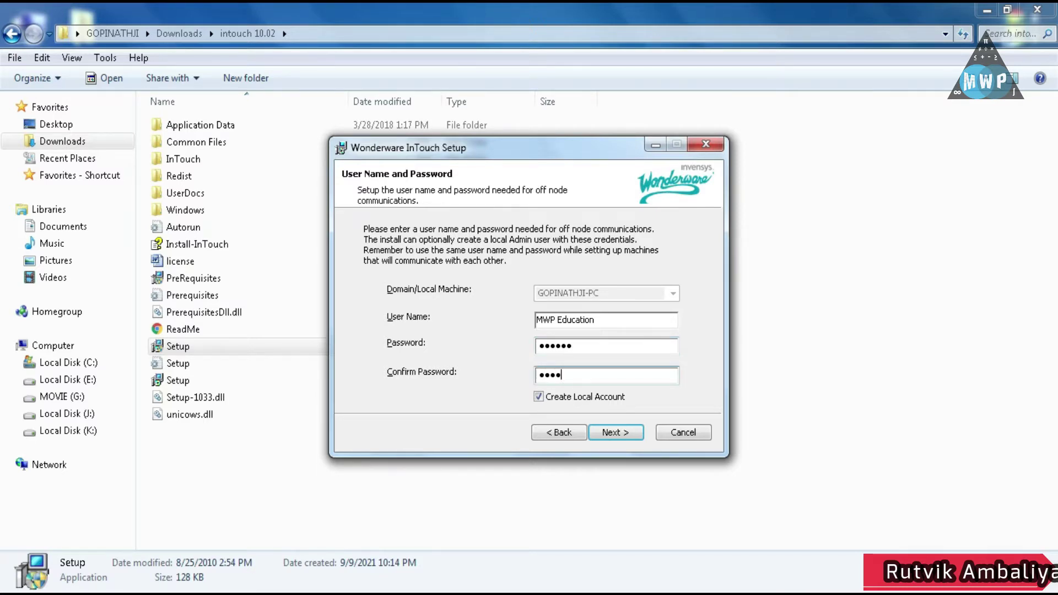
click(603, 429)
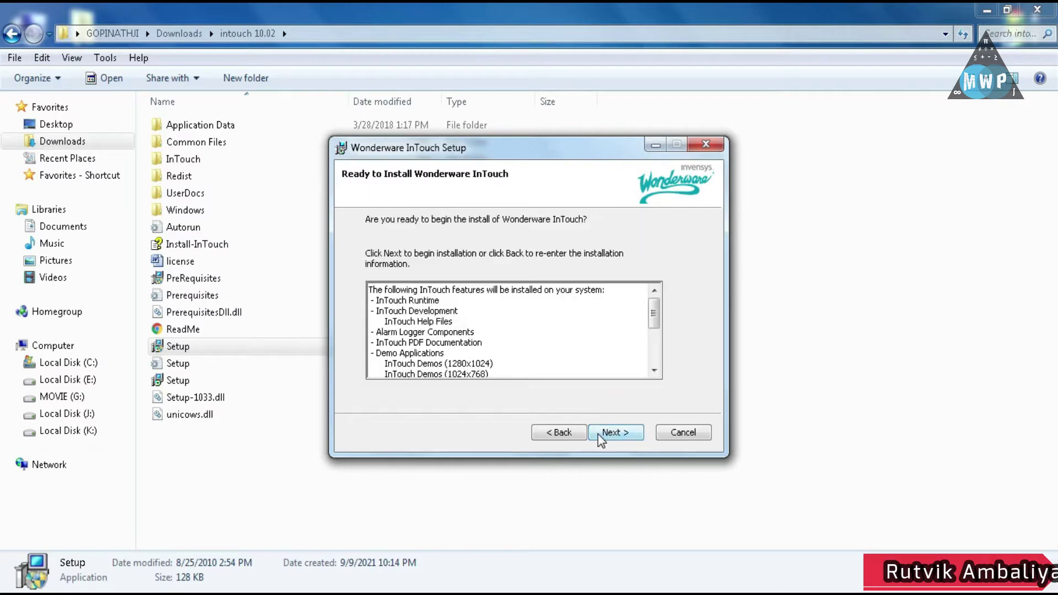
Review the Ready to Install feature list and start the InTouch installation
drag(656, 311, 656, 349)
click(614, 432)
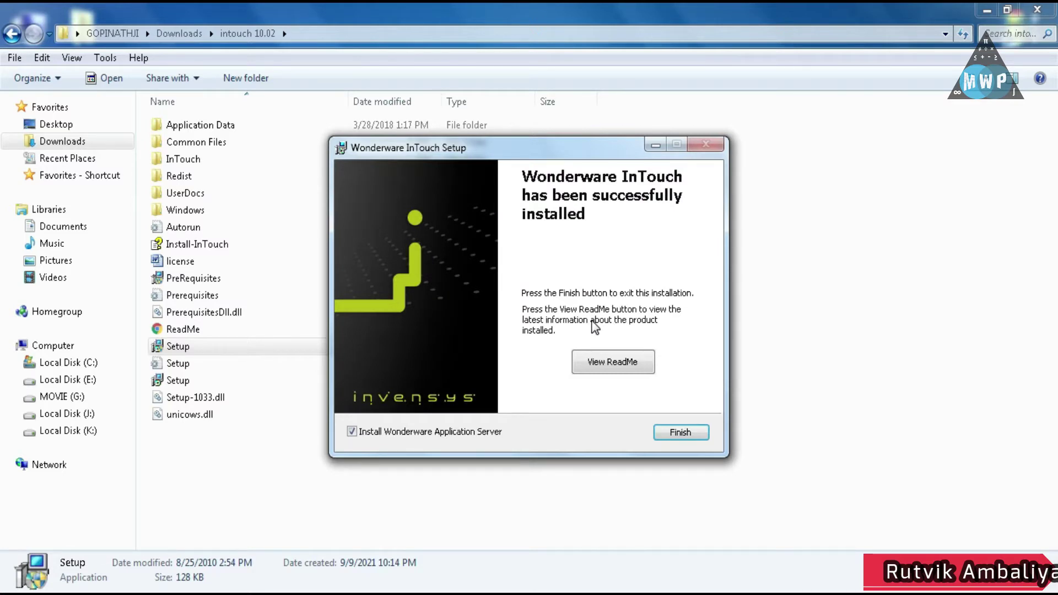
Finish the installer, decline the Application Server installation, and minimize Explorer to the desktop
click(691, 431)
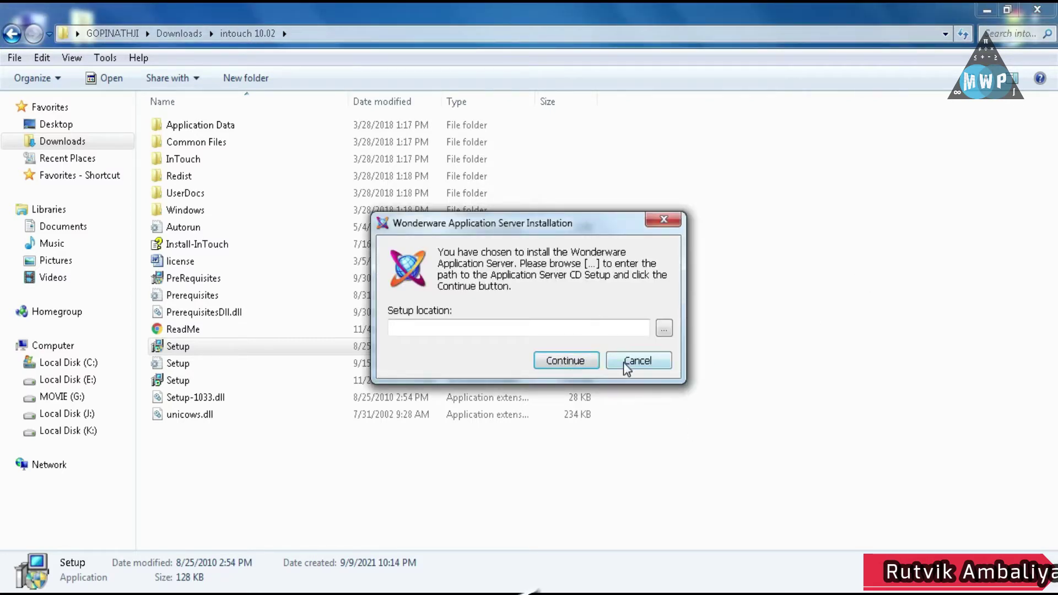
click(624, 362)
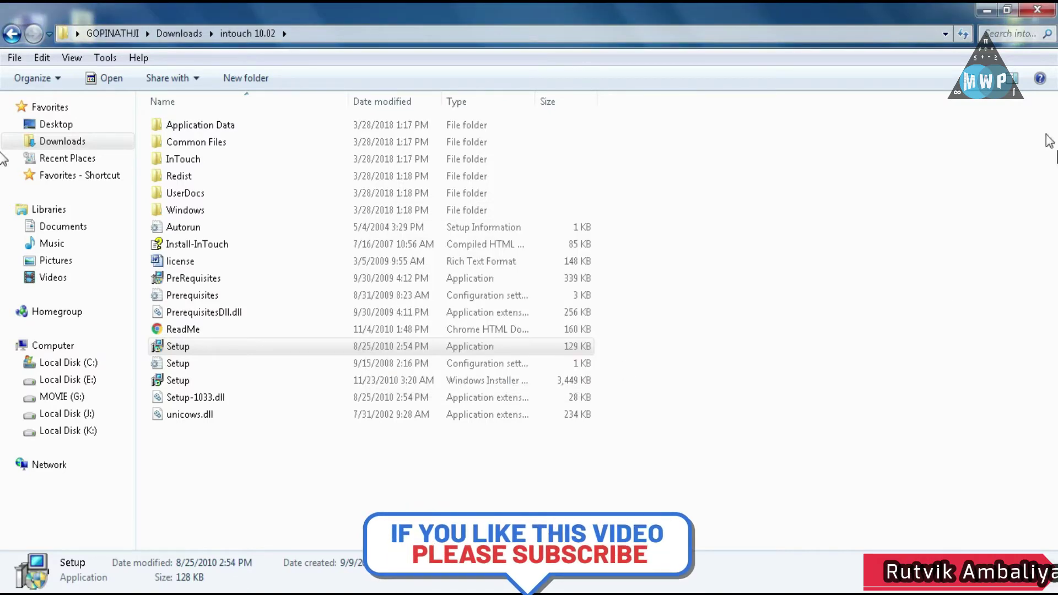
click(987, 9)
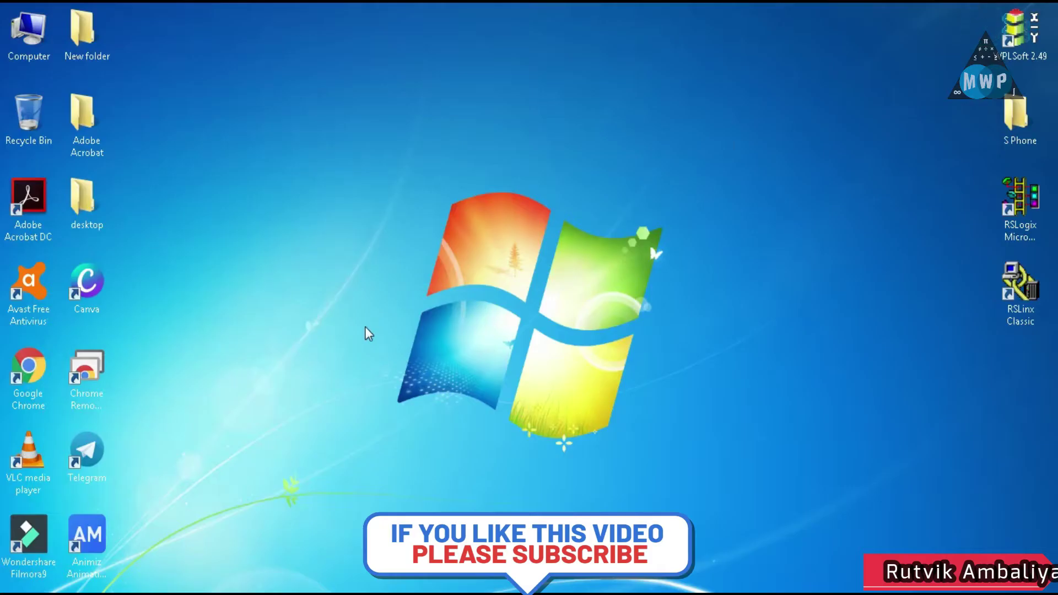
Launch InTouch Application Manager via the Start menu search
click(17, 590)
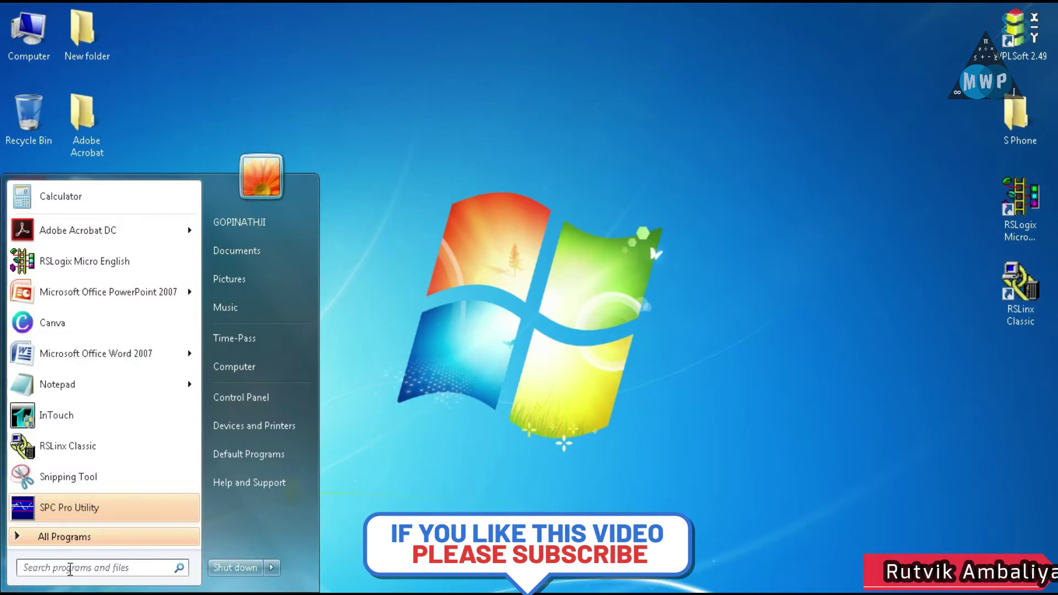
click(70, 567)
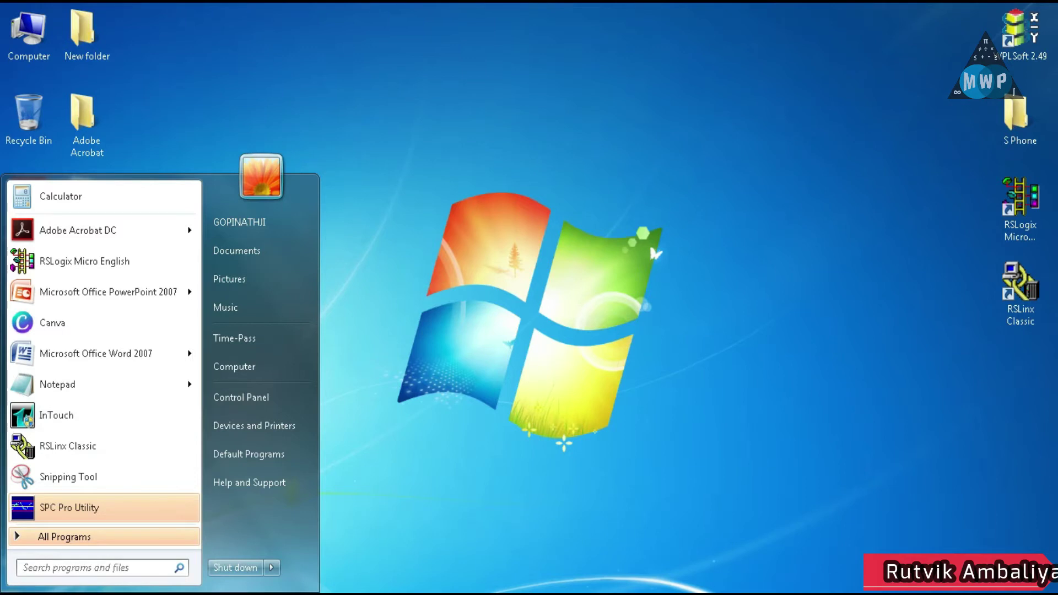
click(380, 351)
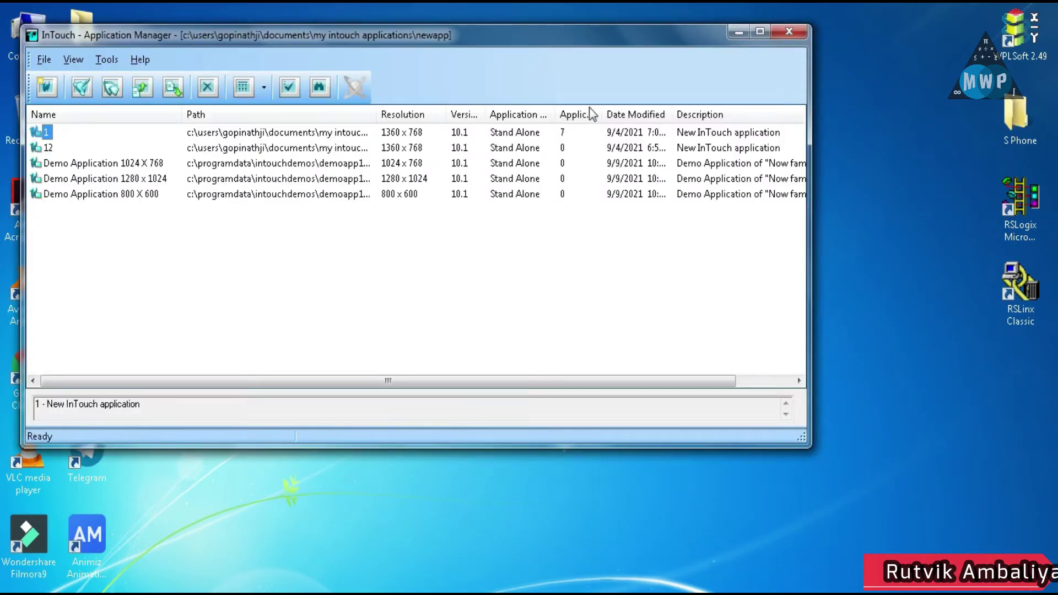
Maximize Application Manager and open application 1, bypassing licence warnings and the SPC Pro crash
click(760, 32)
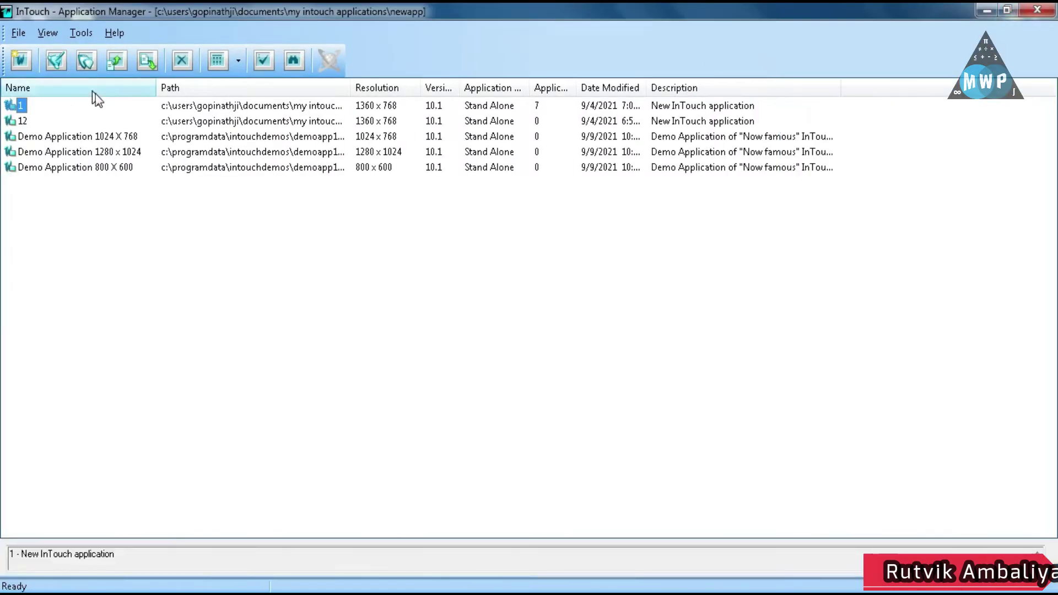
double_click(18, 108)
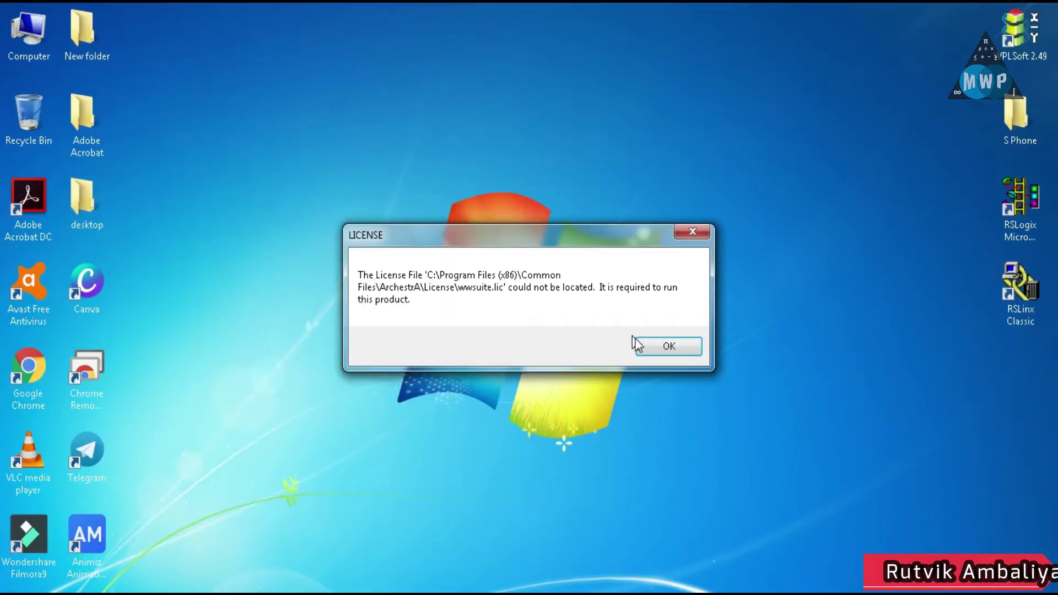
click(652, 352)
click(634, 346)
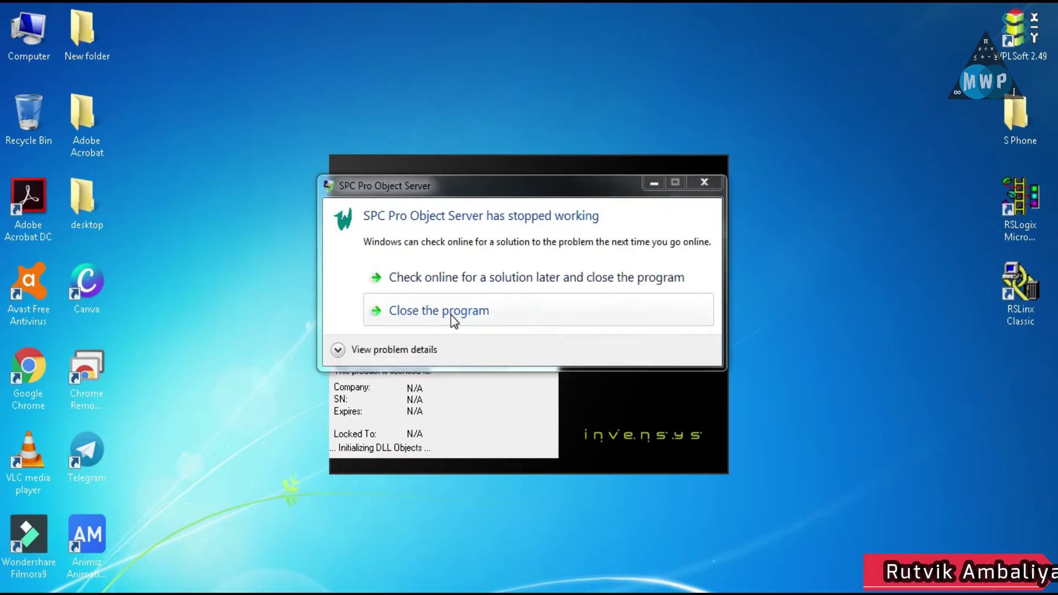
click(451, 315)
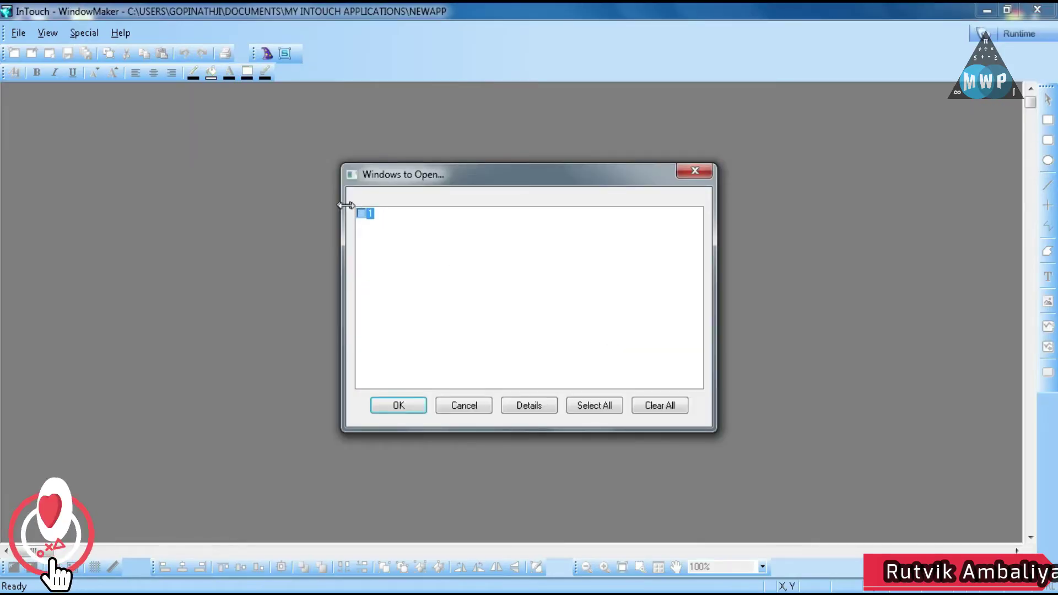
Open window 1 and delete its existing slider and rectangle
click(361, 214)
click(406, 404)
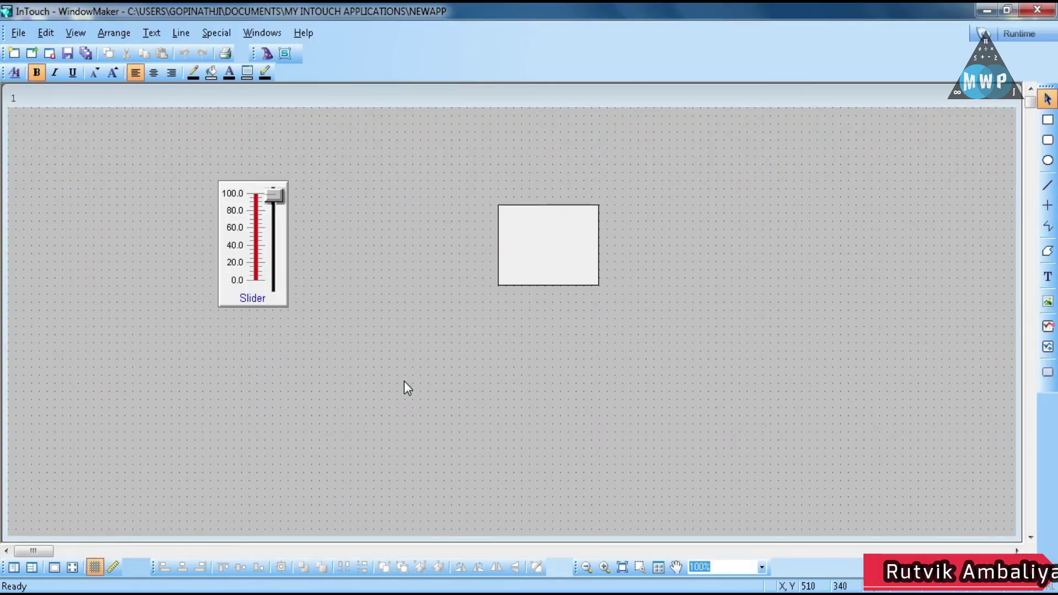
click(262, 245)
key(Delete)
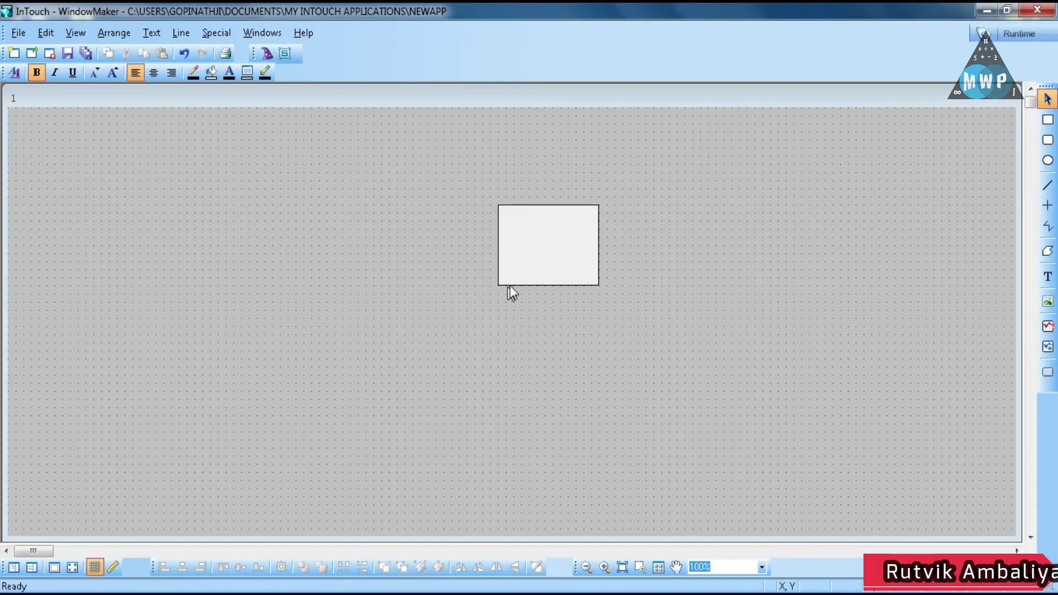
click(534, 268)
key(Delete)
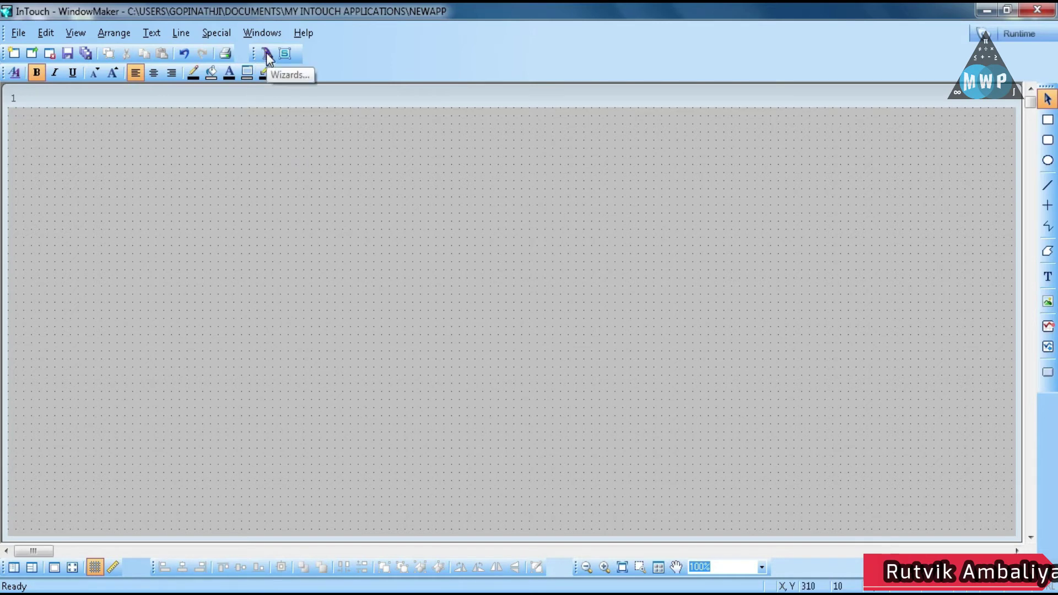
click(266, 54)
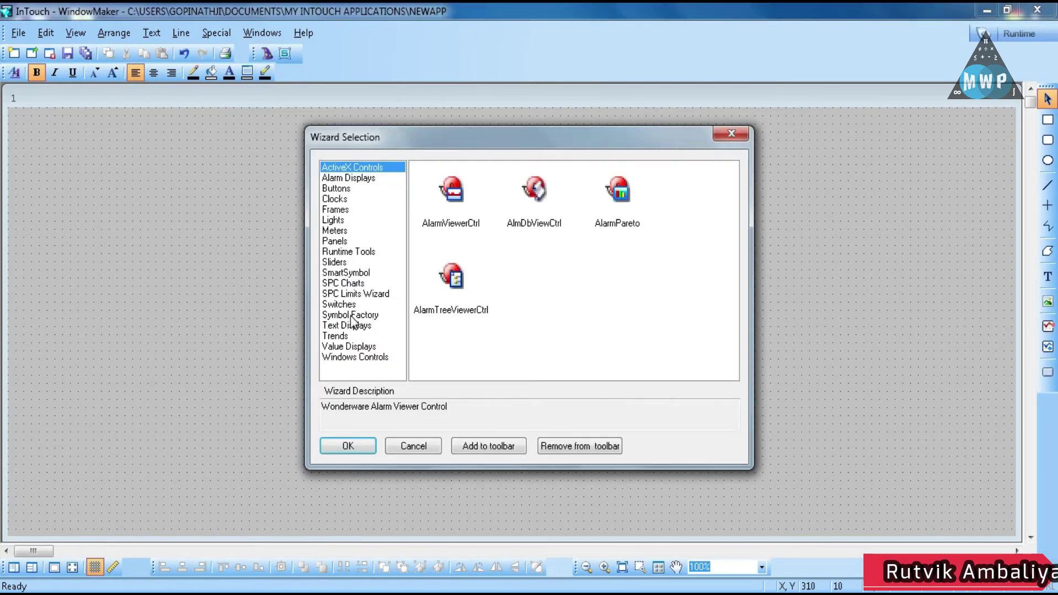
Add the Symbol Factory wizard to the WindowMaker toolbar
click(352, 317)
click(444, 199)
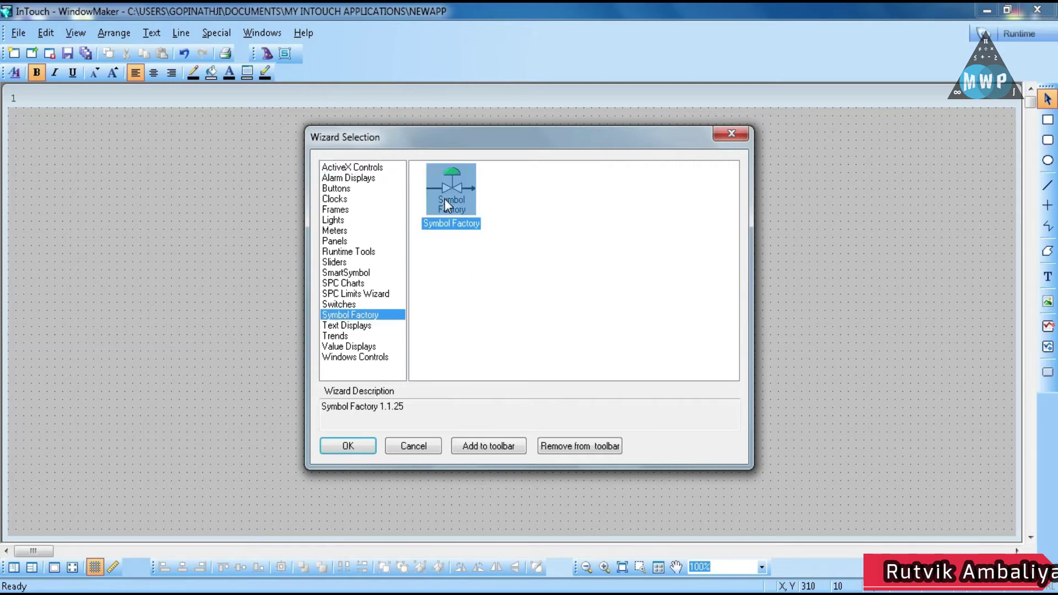
click(488, 445)
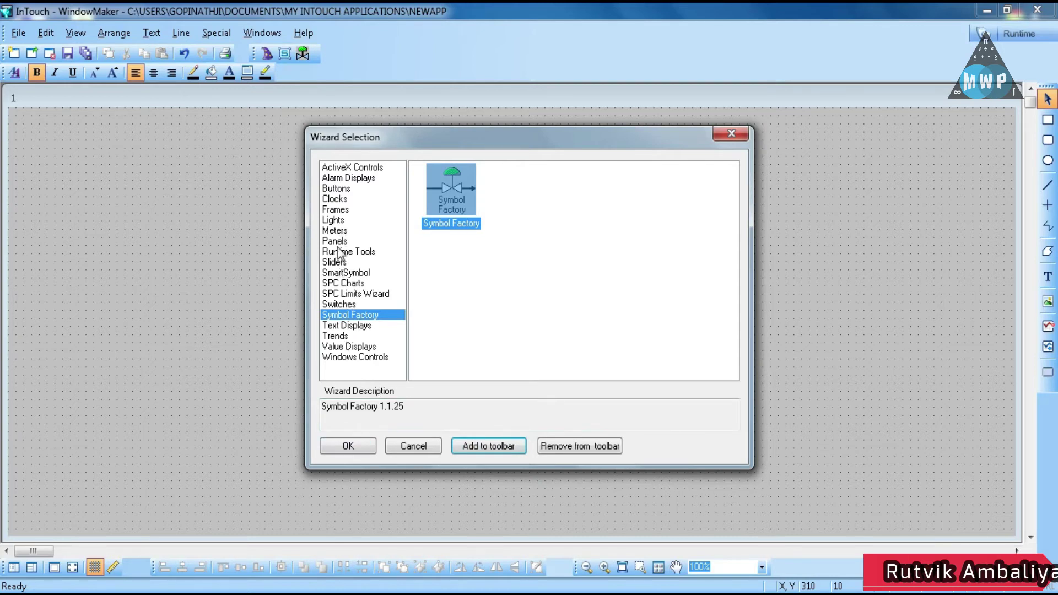
Choose the Vertical Slider wizard from the Sliders category for placement
click(335, 265)
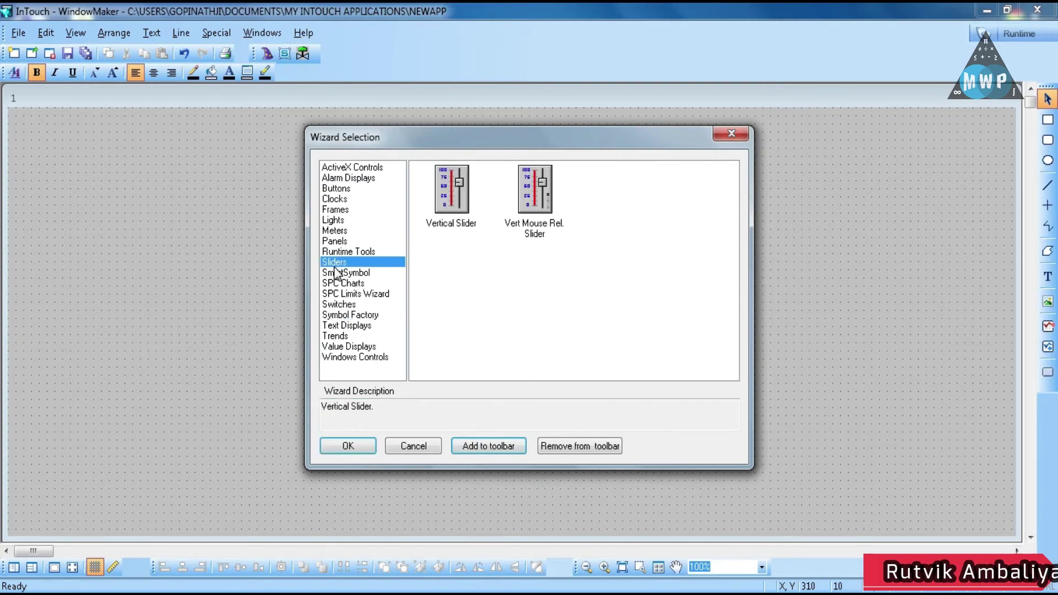
click(445, 193)
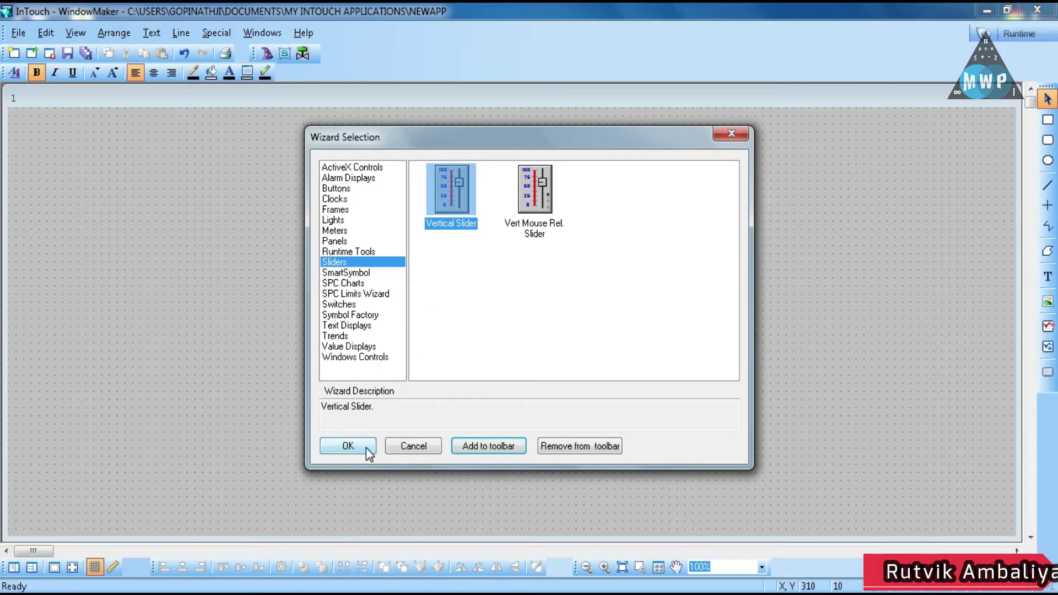
click(347, 445)
Place the vertical slider on window 1 and nudge it slightly up and left
click(254, 229)
click(256, 276)
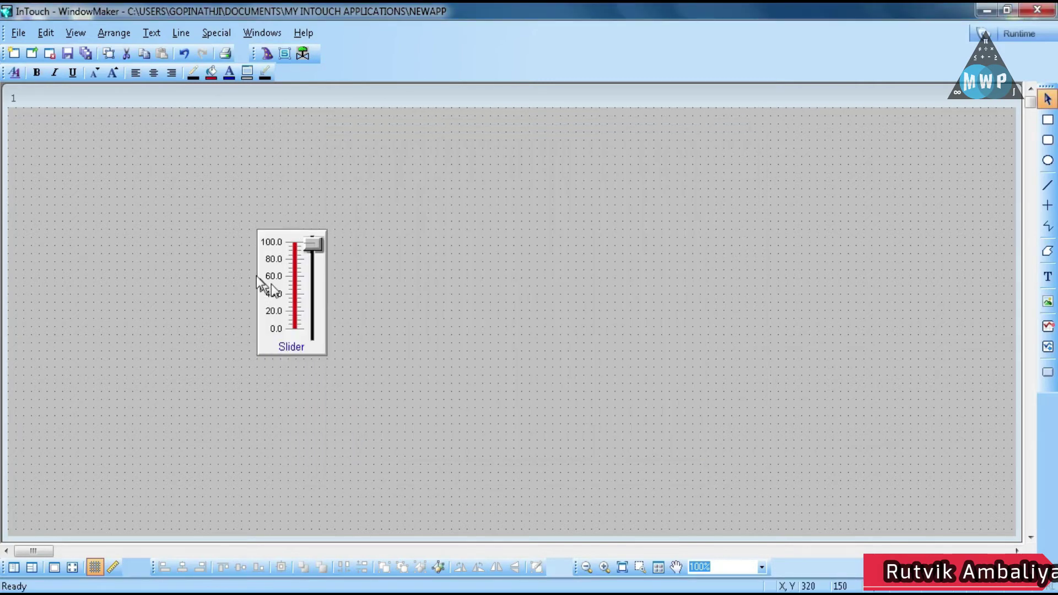
drag(257, 276, 226, 267)
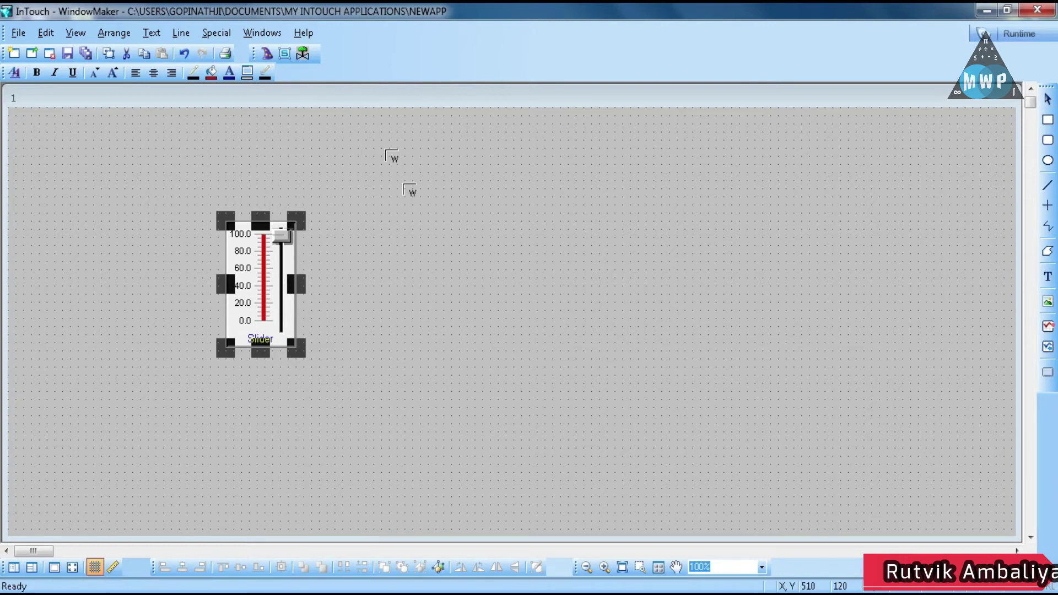
Open the Symbol Factory library and close it without adding a symbol
click(303, 54)
click(393, 189)
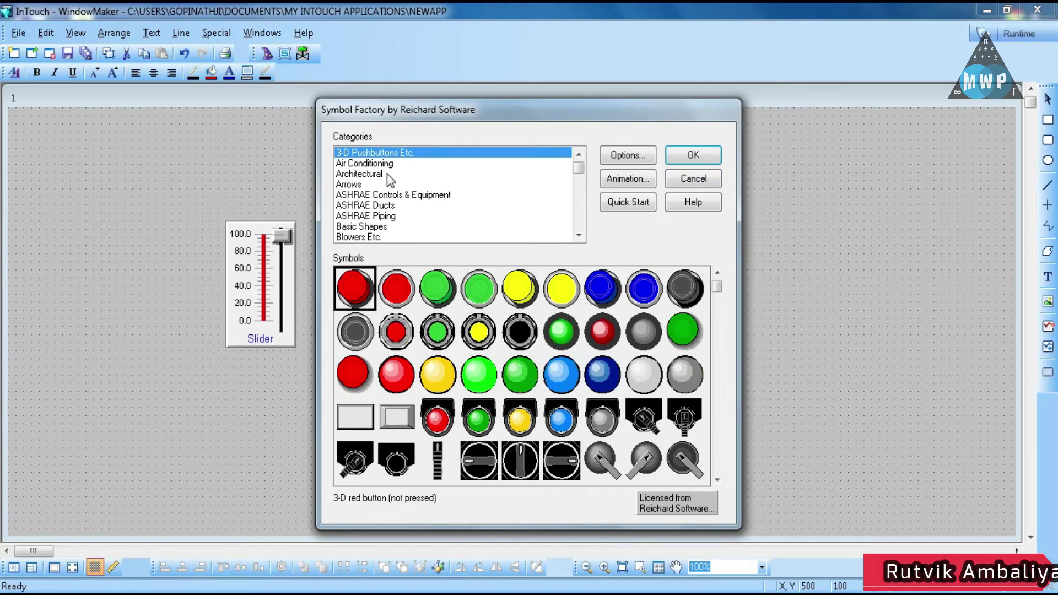
click(694, 179)
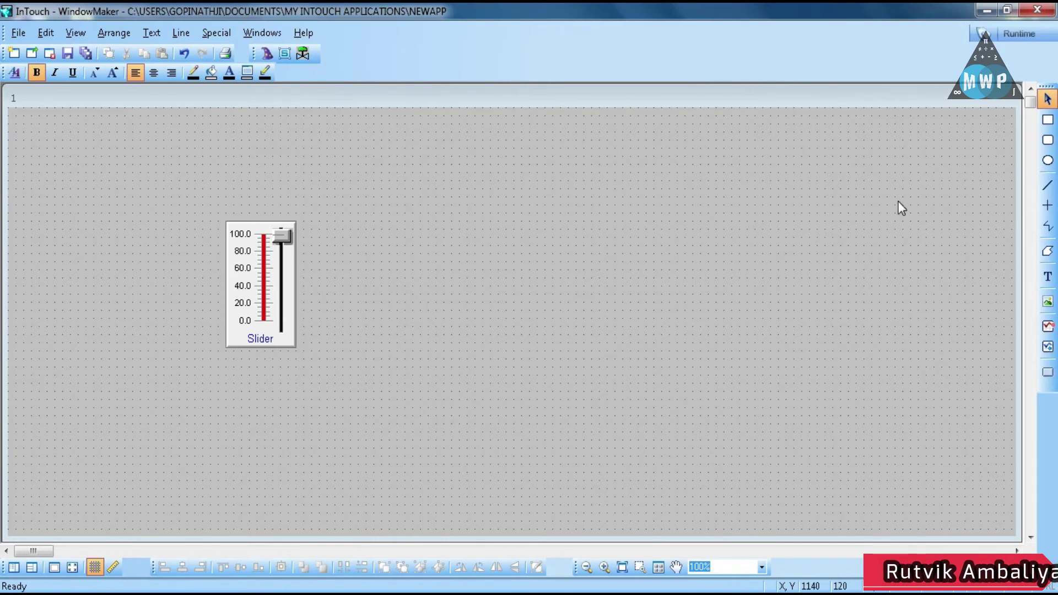
Draw a square rectangle to the right of the slider
click(1047, 120)
drag(435, 225, 550, 345)
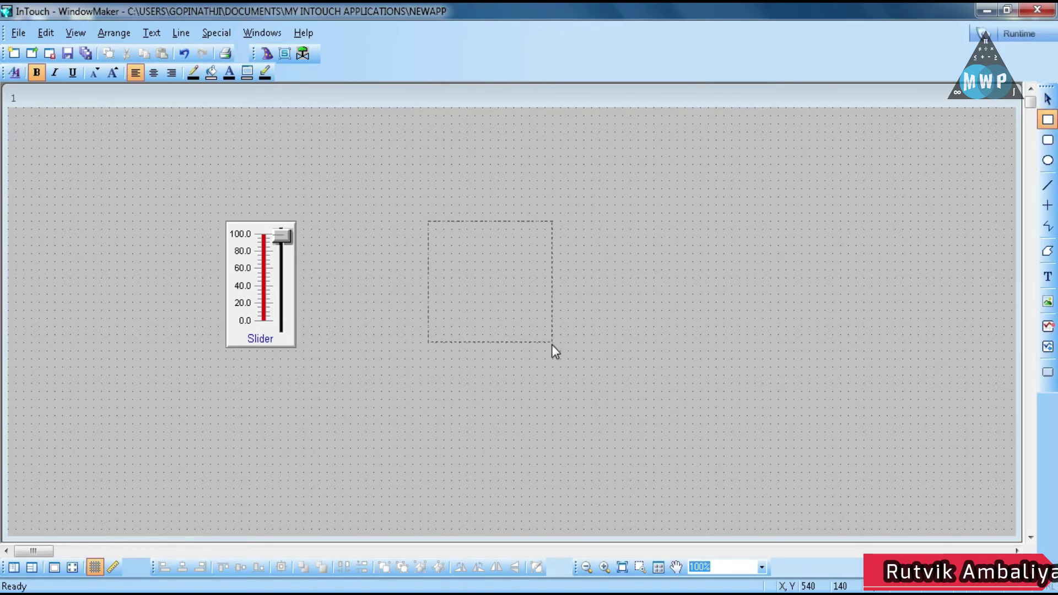
click(270, 272)
Replace the slider's default tagname with SL in the Slider Wizard
double_click(269, 268)
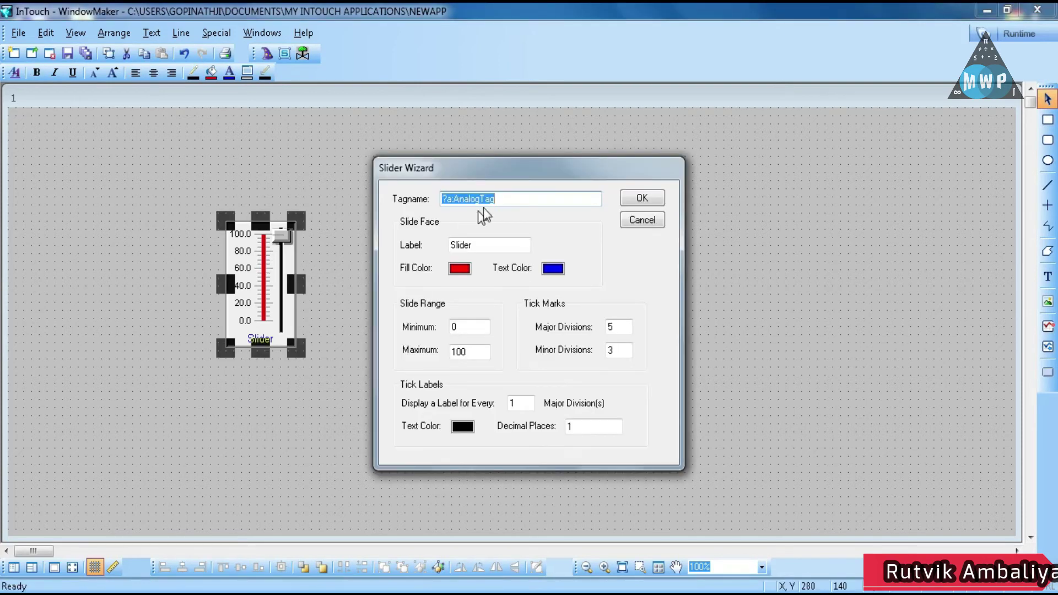
click(506, 201)
double_click(505, 200)
text(SL)
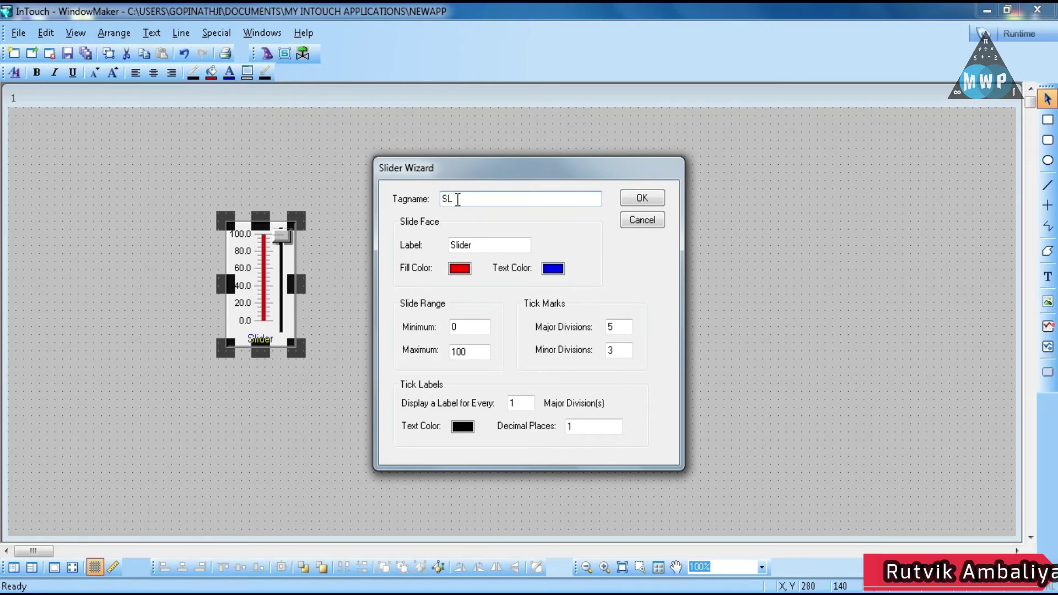
drag(457, 200, 424, 208)
click(626, 204)
click(462, 267)
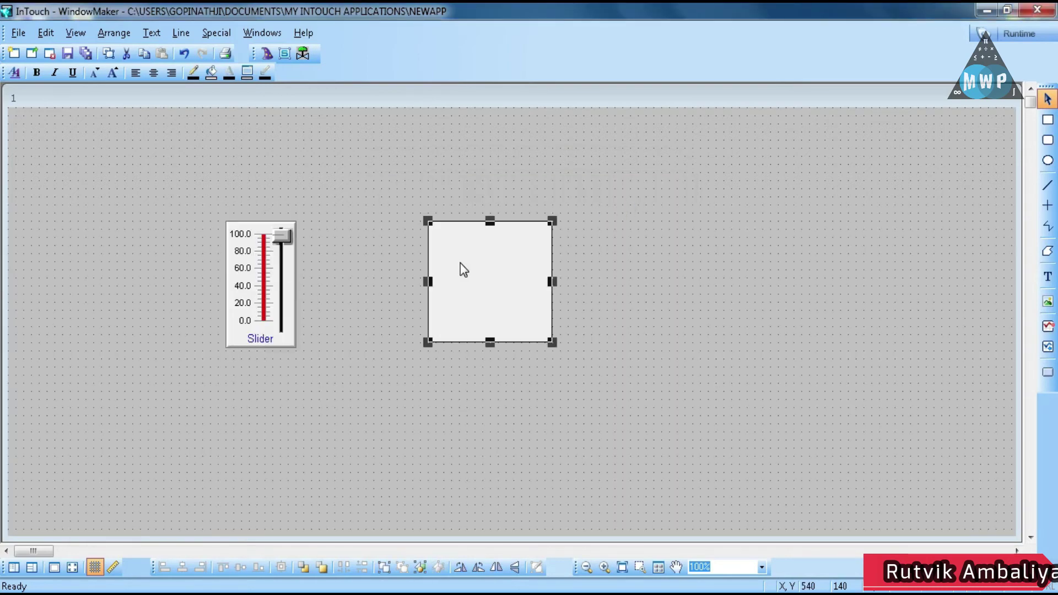
Give the rectangle a Vertical Percent Fill link on SL with a near-white background colour
double_click(460, 263)
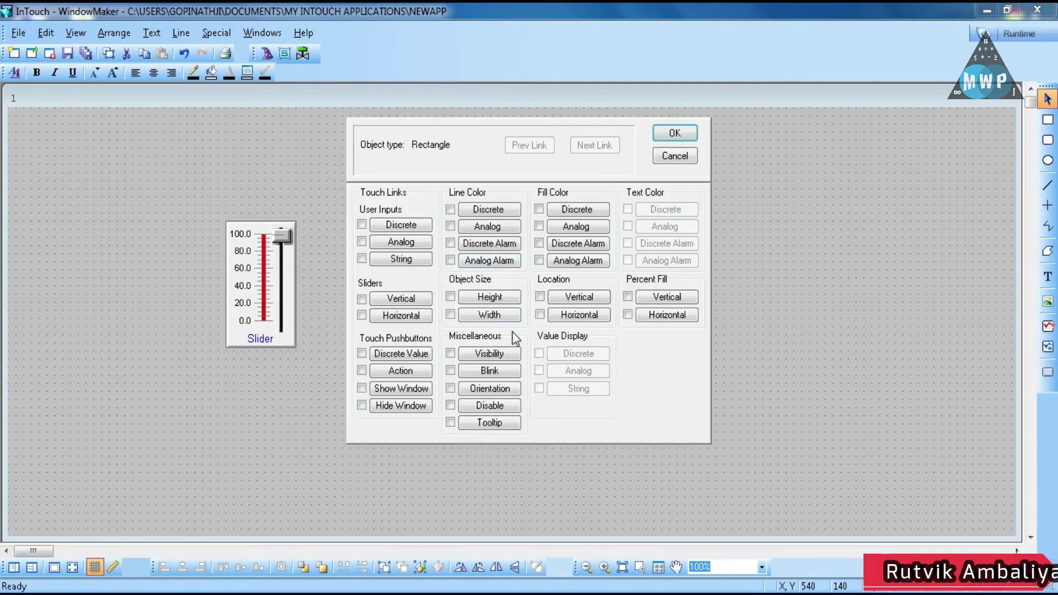
click(645, 301)
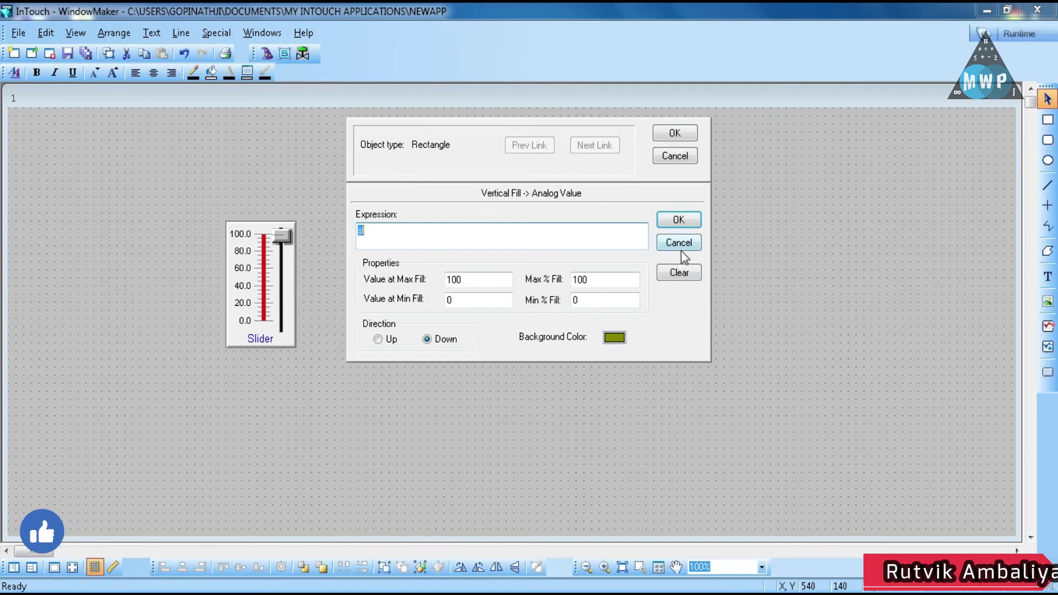
click(464, 236)
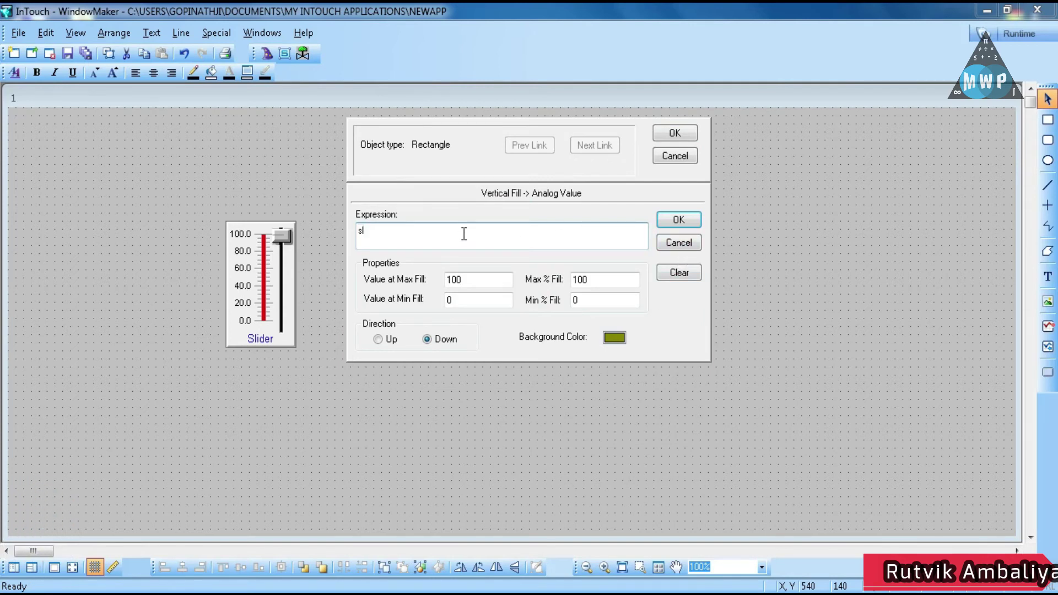
key(BackSpace)
text(SL)
click(617, 339)
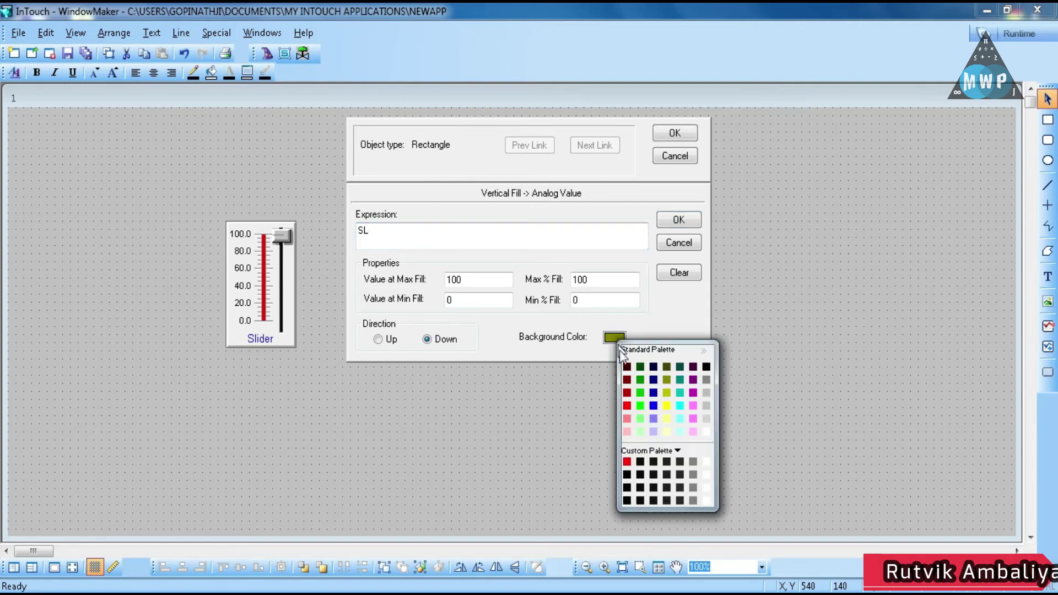
click(704, 433)
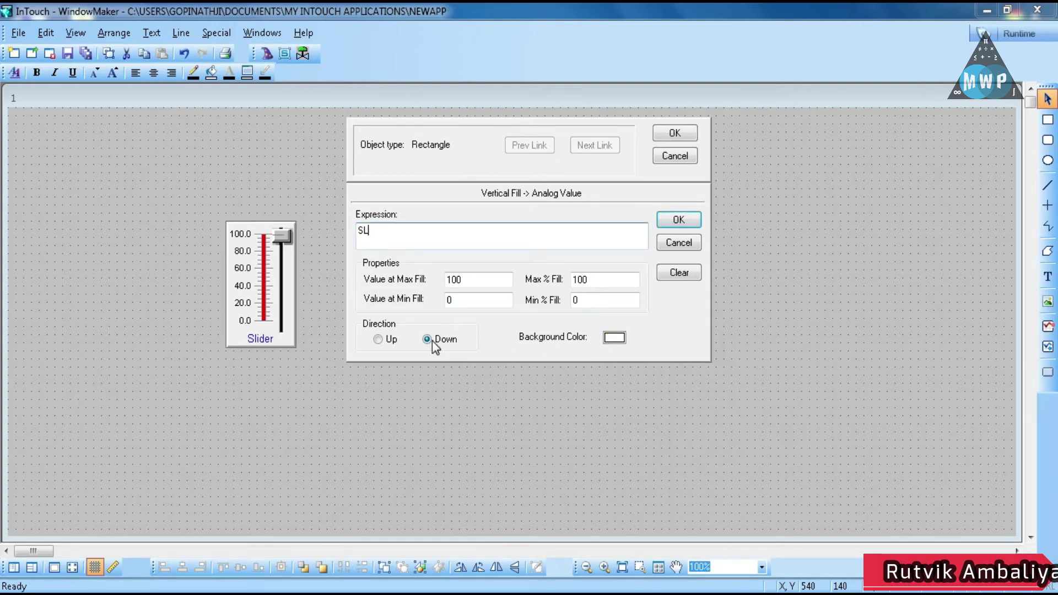
click(667, 220)
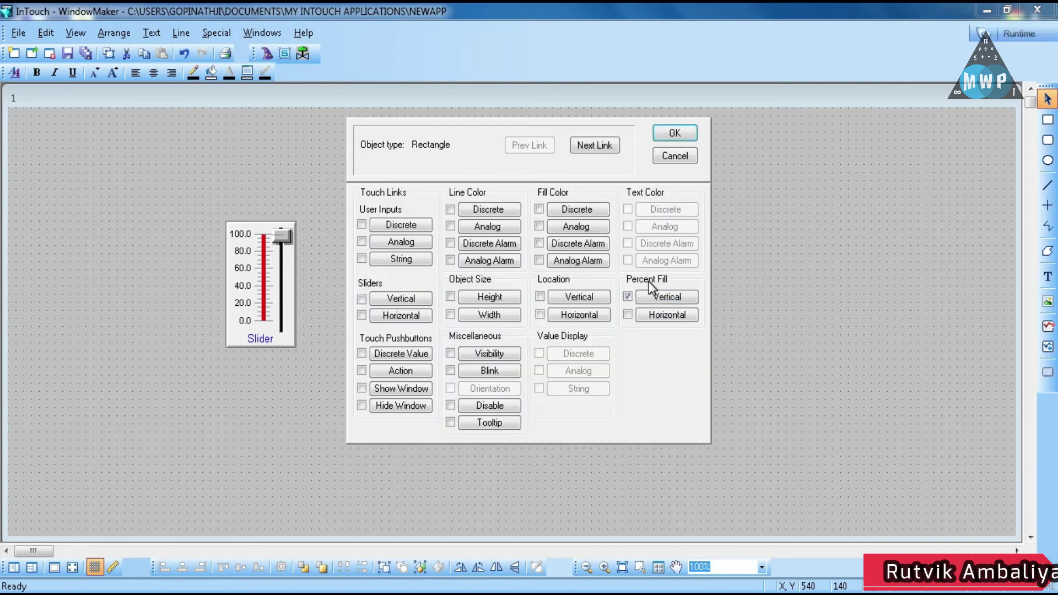
click(668, 134)
click(637, 226)
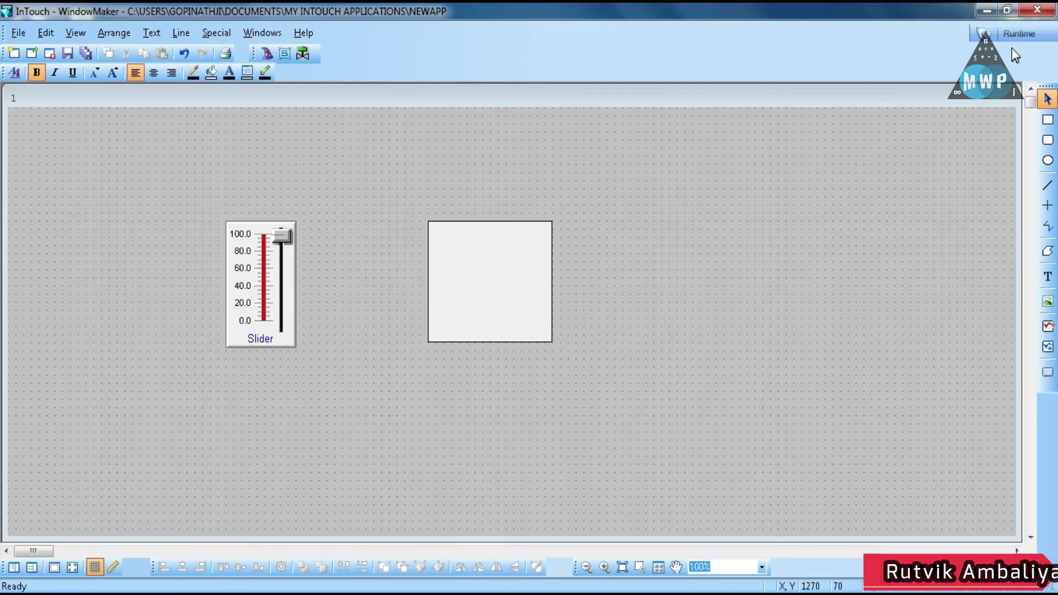
click(527, 276)
Add an Analog Fill Color link to the rectangle with expression SL
double_click(527, 271)
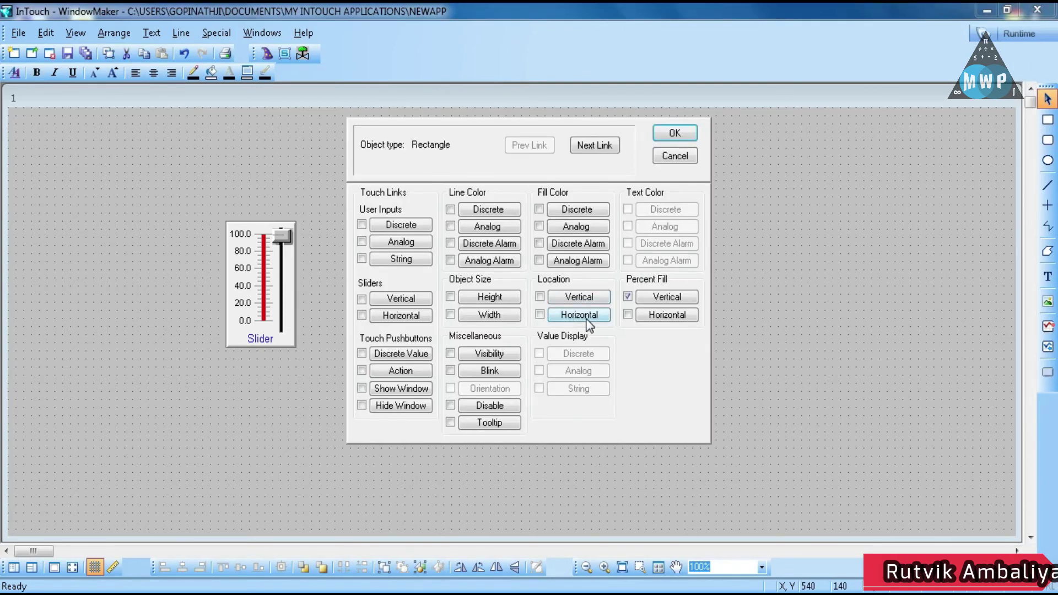
click(398, 245)
click(669, 246)
click(586, 227)
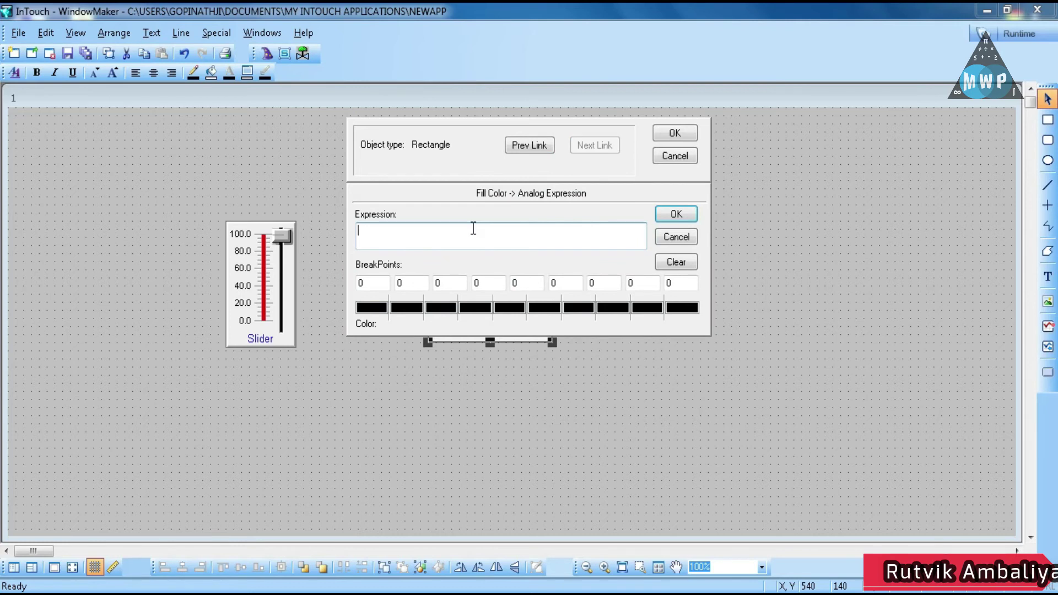
text(SL)
click(377, 281)
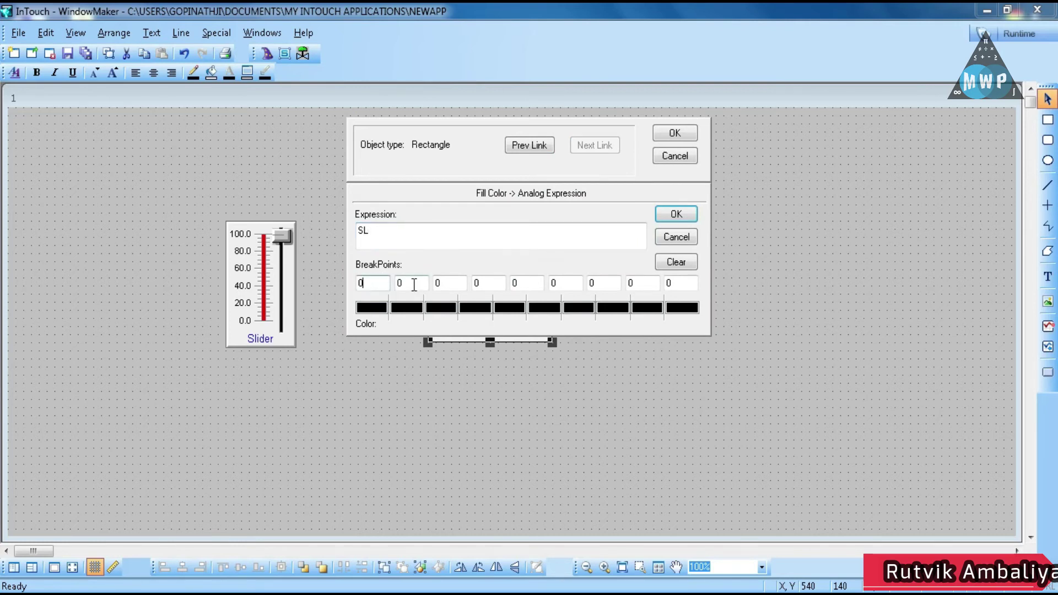
Enter the fill colour breakpoint values, stepping from 0 up to 100
click(413, 284)
text(10)
key(Tab)
text(20)
key(Tab)
text(30)
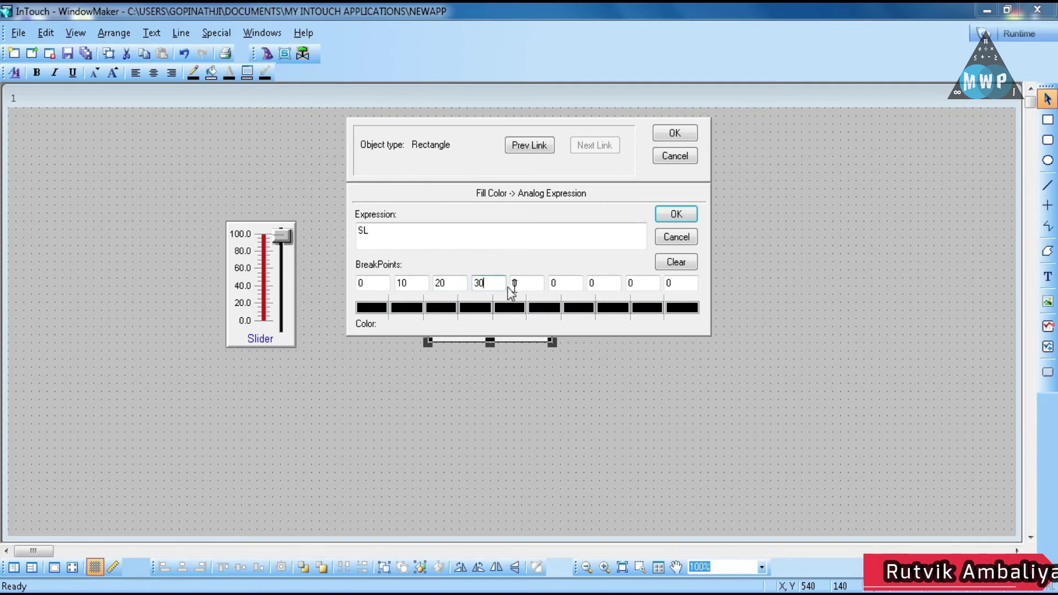
key(Tab)
text(50)
text(60)
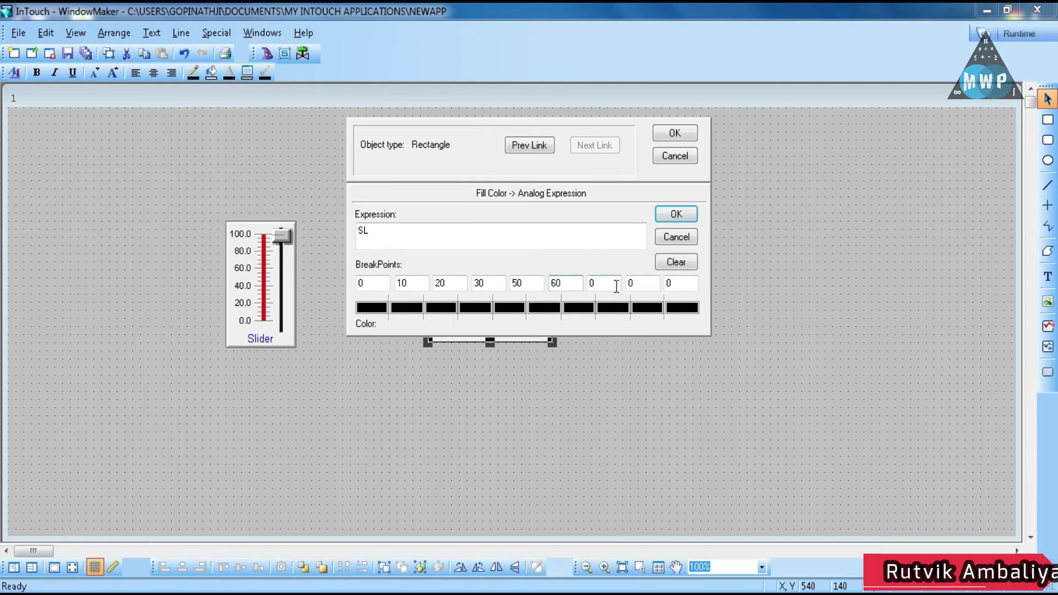
key(Tab)
text(7)
key(Tab)
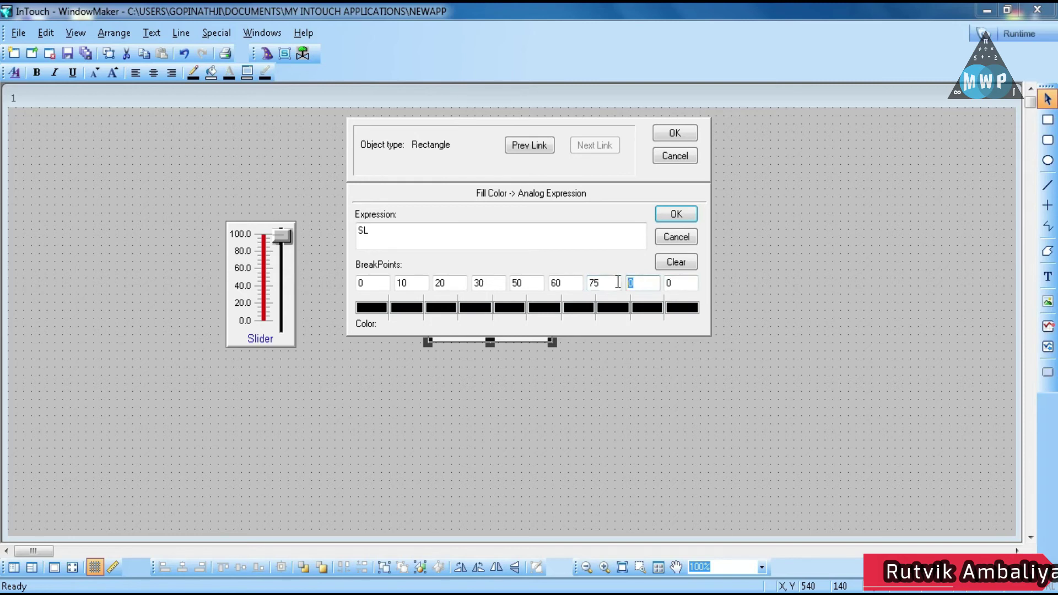
text(9)
click(684, 285)
text(100)
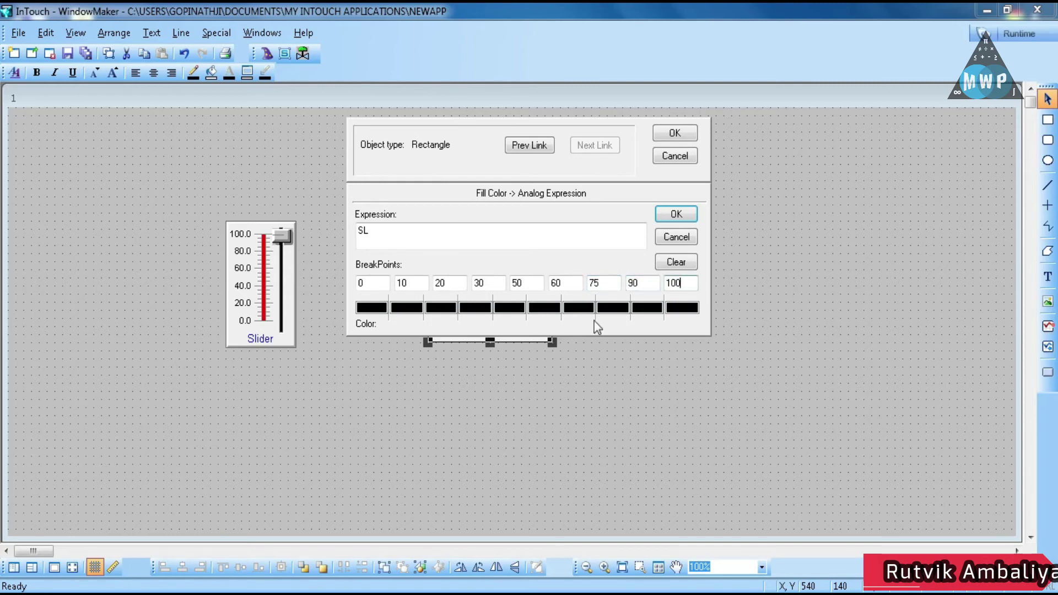
Colour the first five breakpoints maroon, green, navy, olive and teal
click(387, 311)
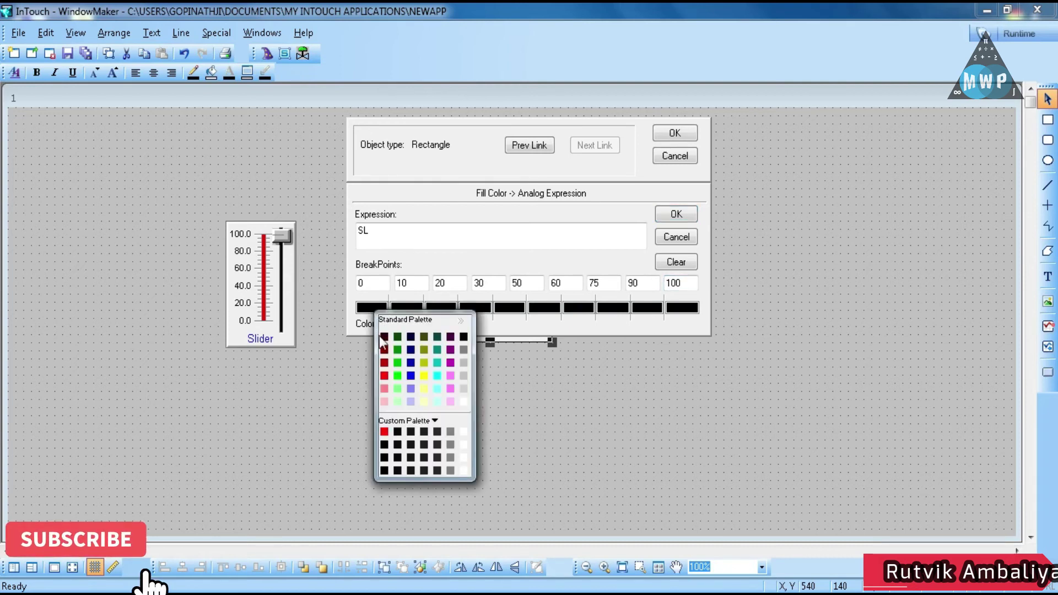
click(385, 338)
click(406, 307)
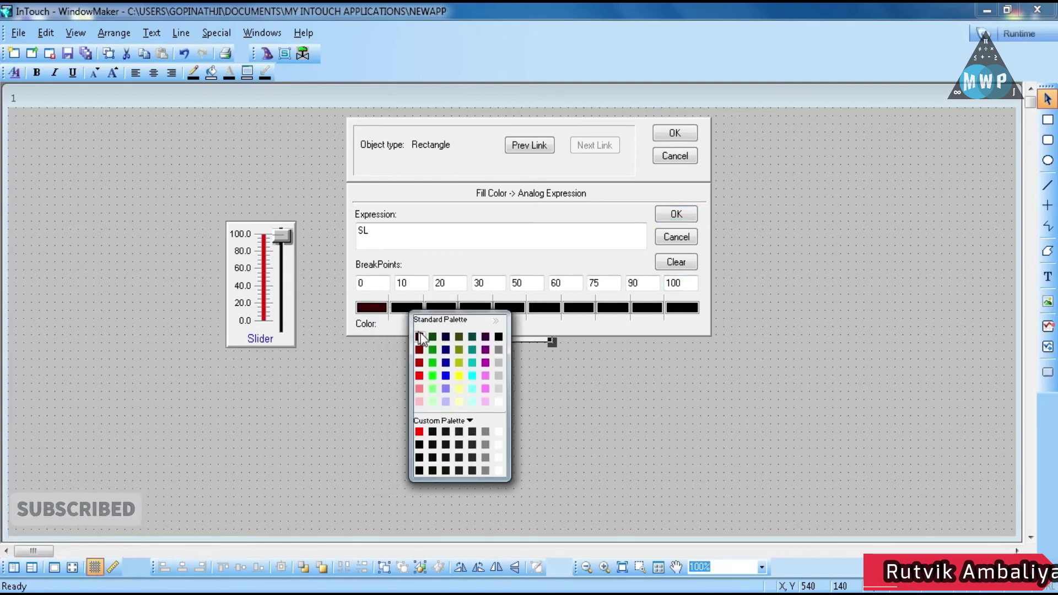
click(433, 337)
click(441, 307)
click(470, 337)
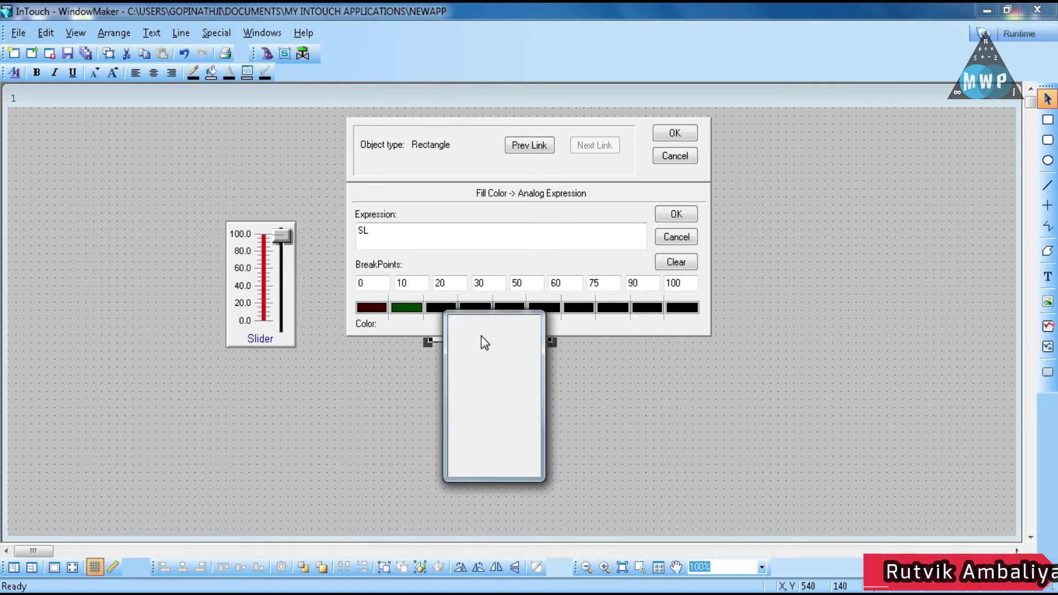
click(471, 308)
click(522, 336)
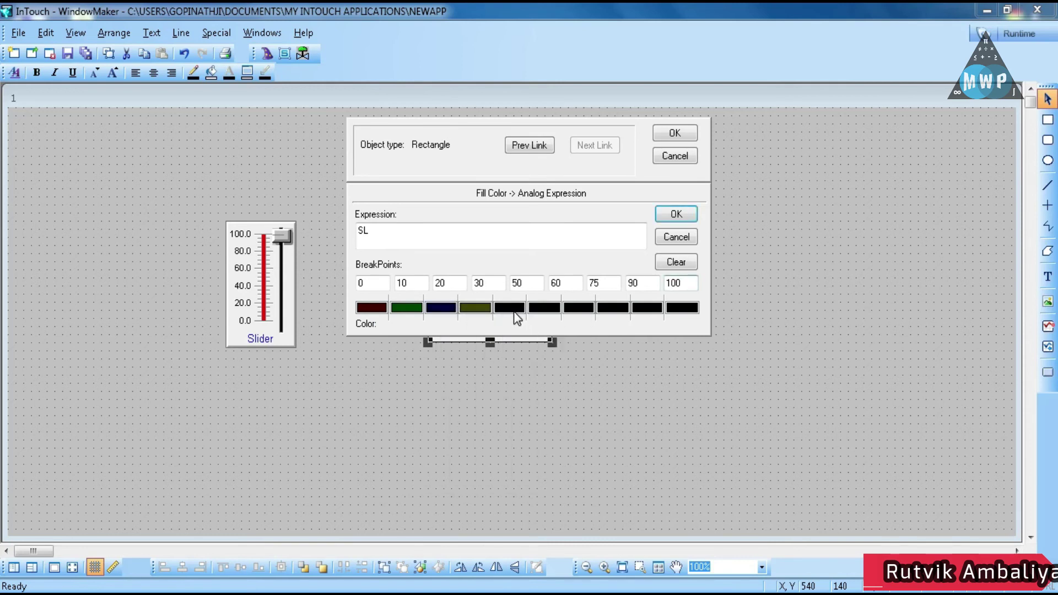
click(512, 309)
click(574, 336)
Colour the remaining breakpoints purple, black, dark red, green and dark blue
click(548, 308)
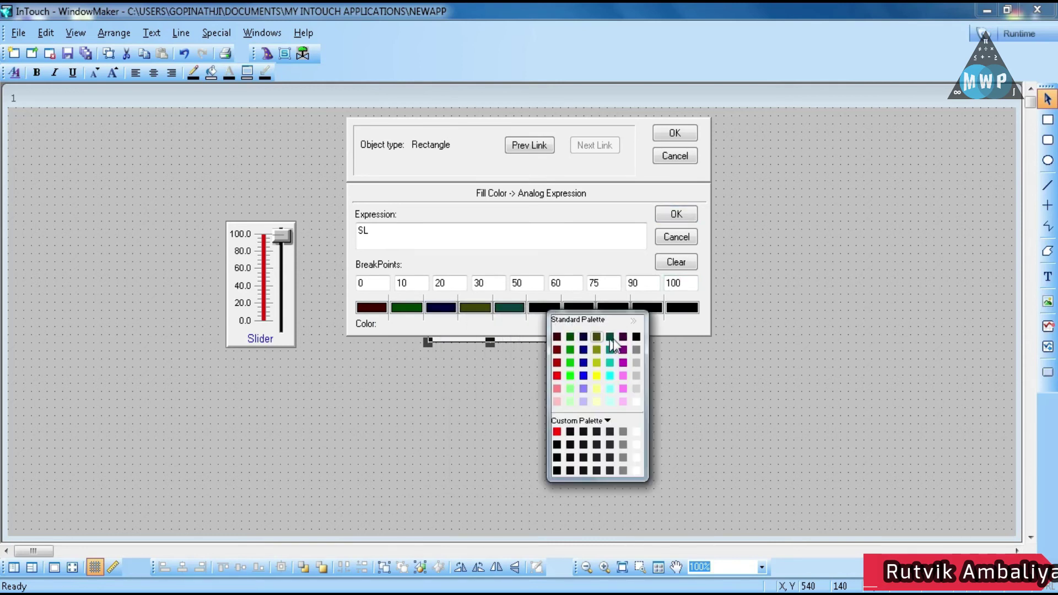
click(606, 337)
click(586, 308)
click(654, 333)
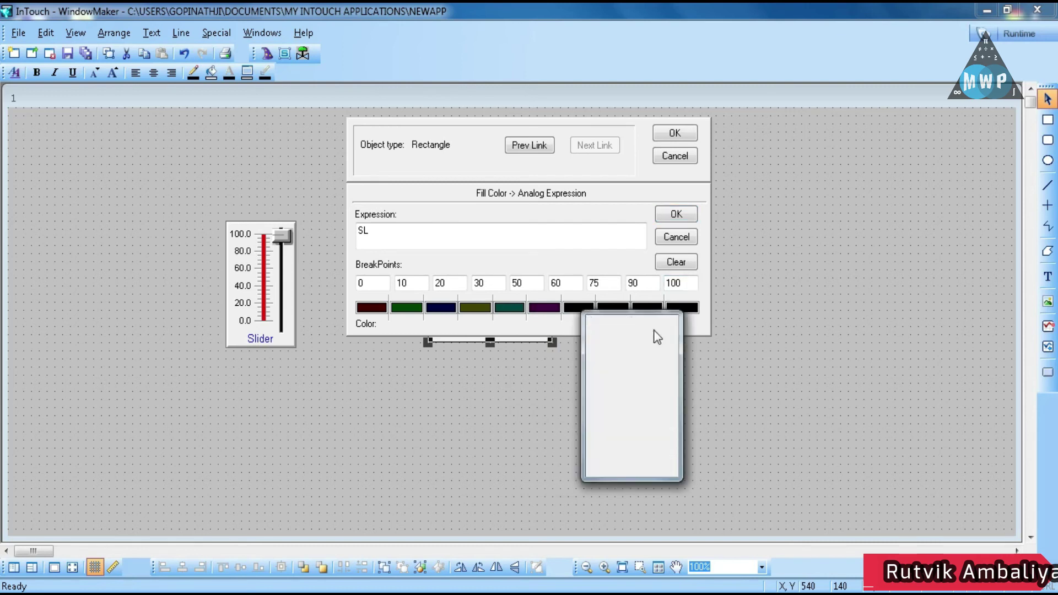
click(612, 308)
click(625, 349)
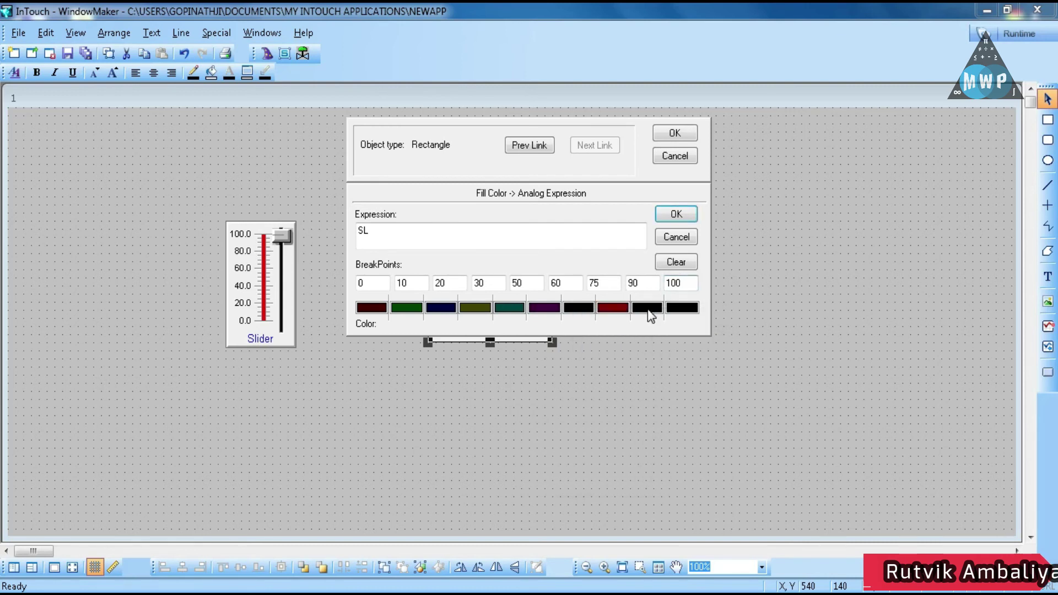
click(647, 307)
click(673, 349)
click(681, 307)
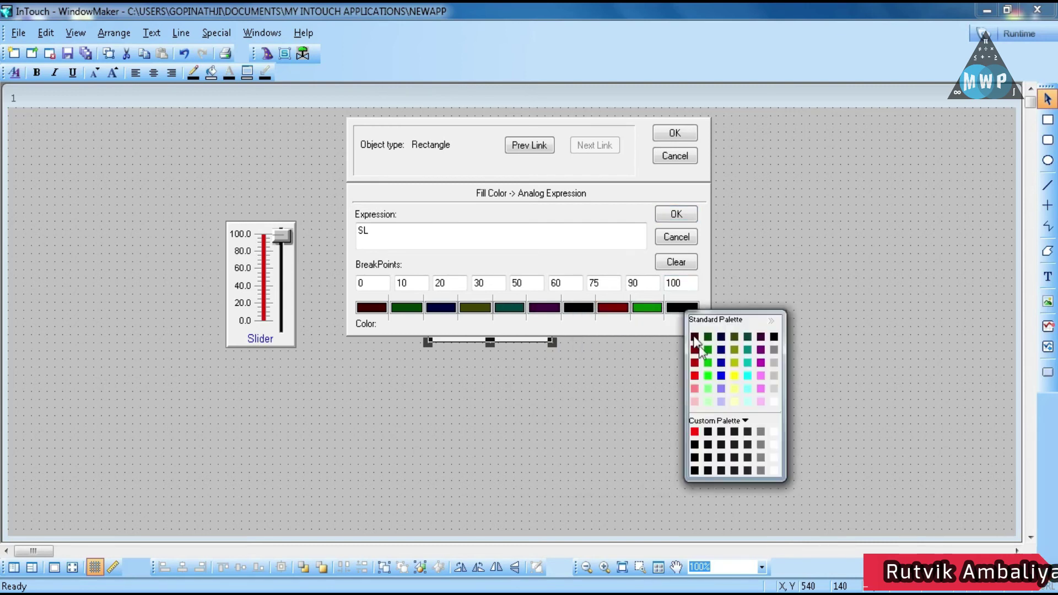
click(721, 349)
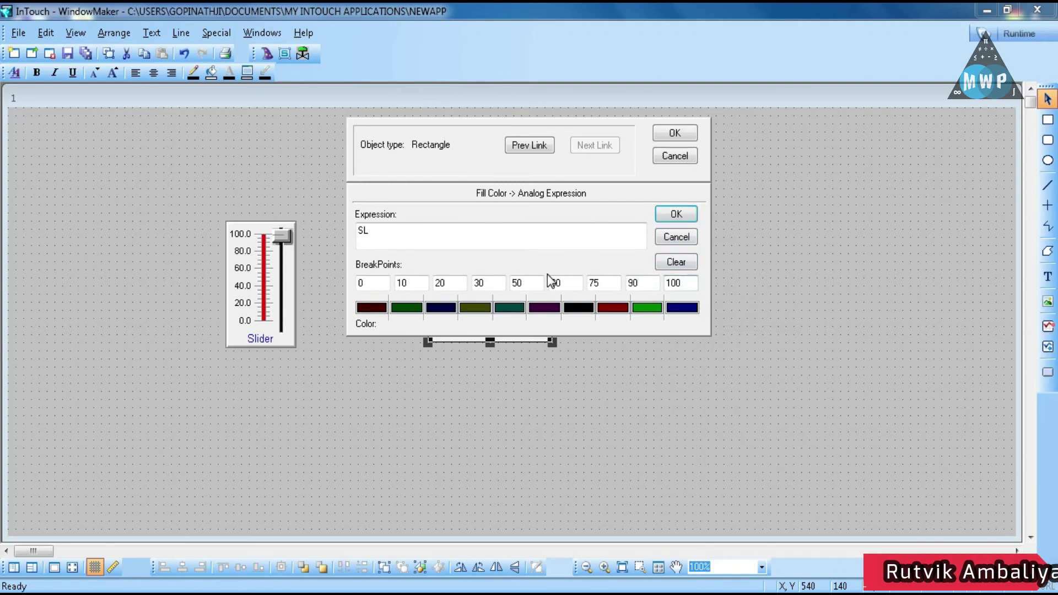
Confirm the fill colour link, remove the Vertical Percent Fill link, and apply
click(669, 219)
click(628, 296)
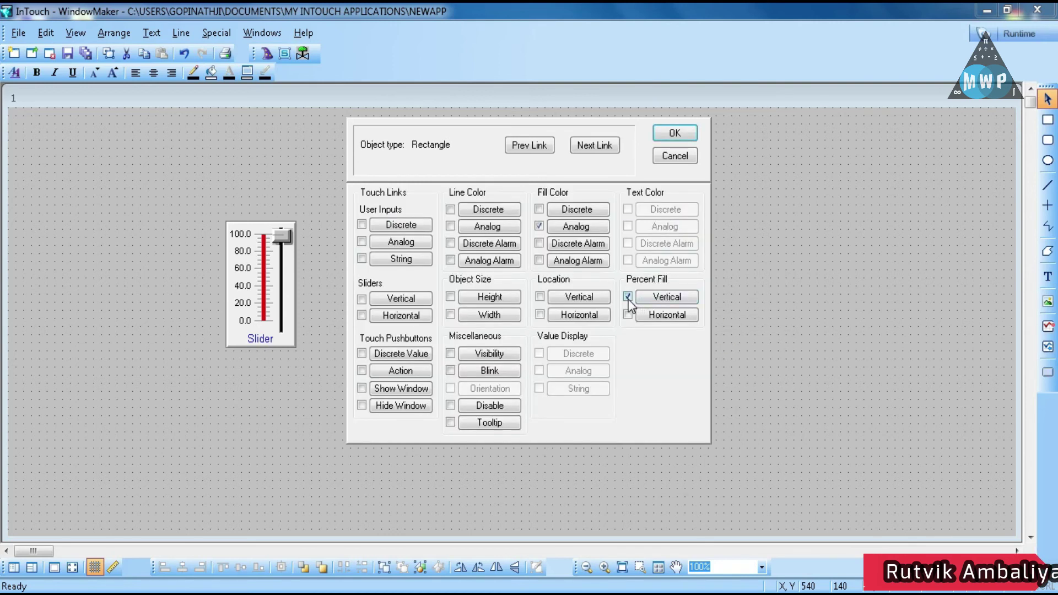
click(668, 133)
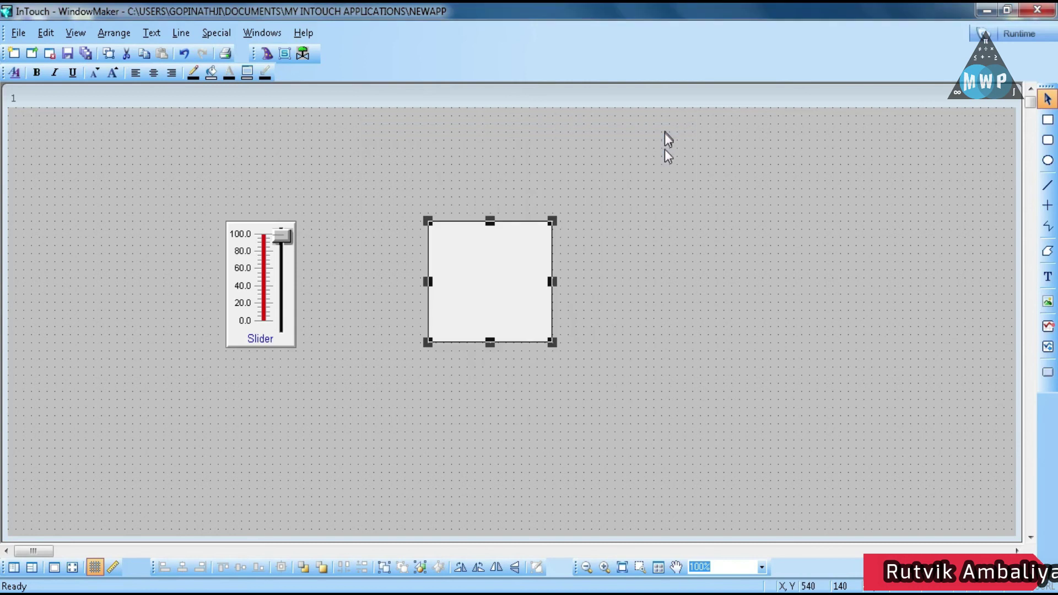
Start WindowViewer runtime in demo mode, dismissing the license error and crashed SPC Pro server
click(619, 209)
click(1001, 33)
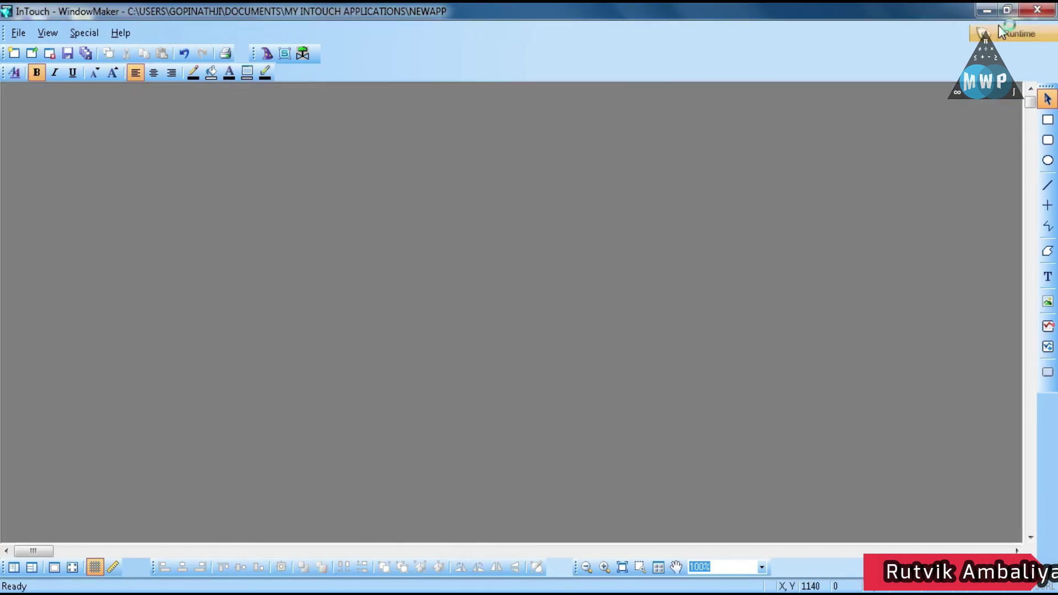
click(666, 370)
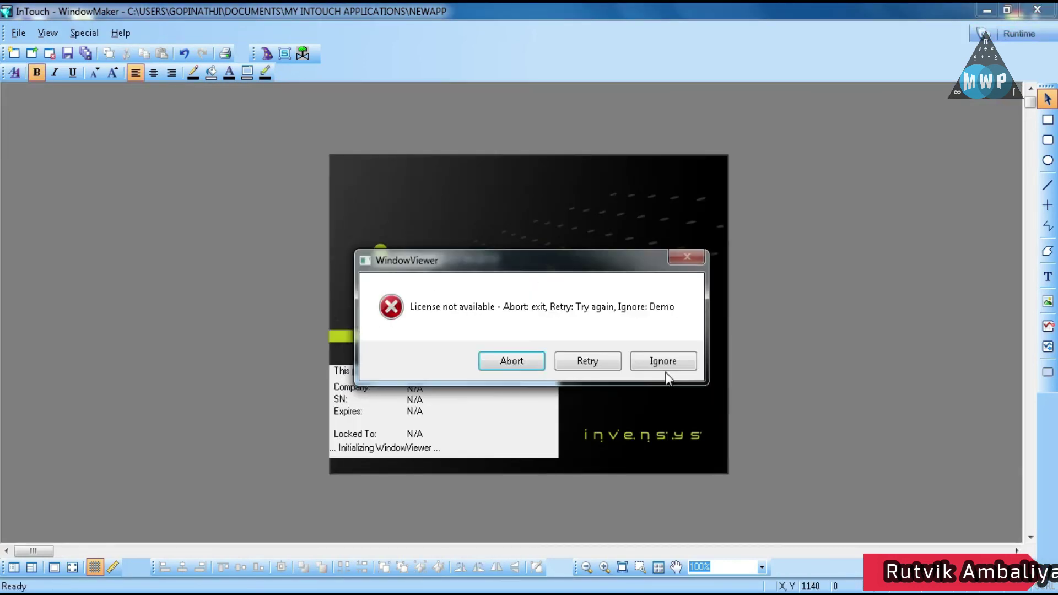
click(652, 362)
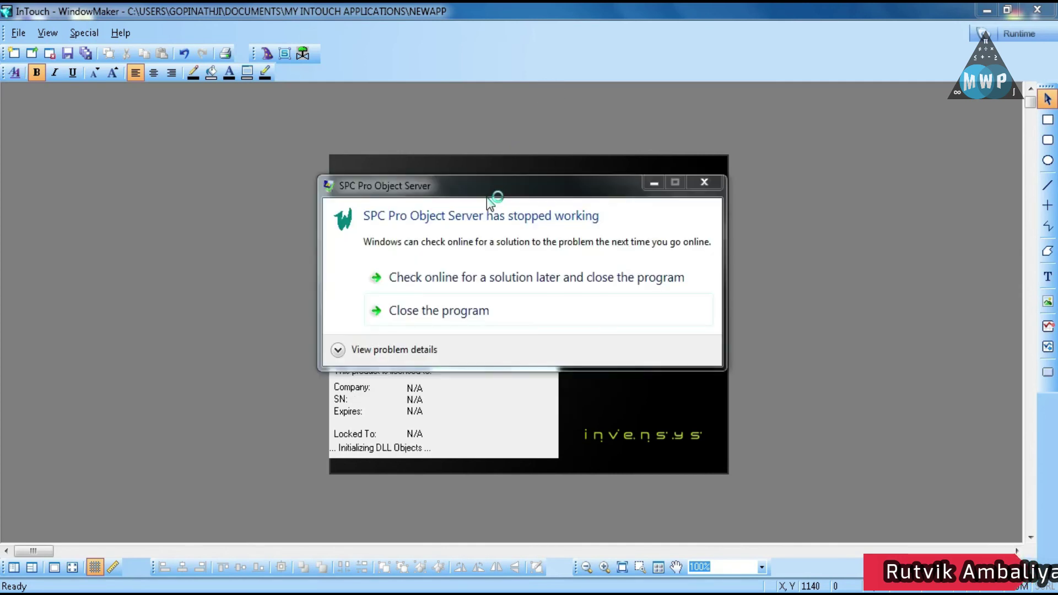
click(427, 308)
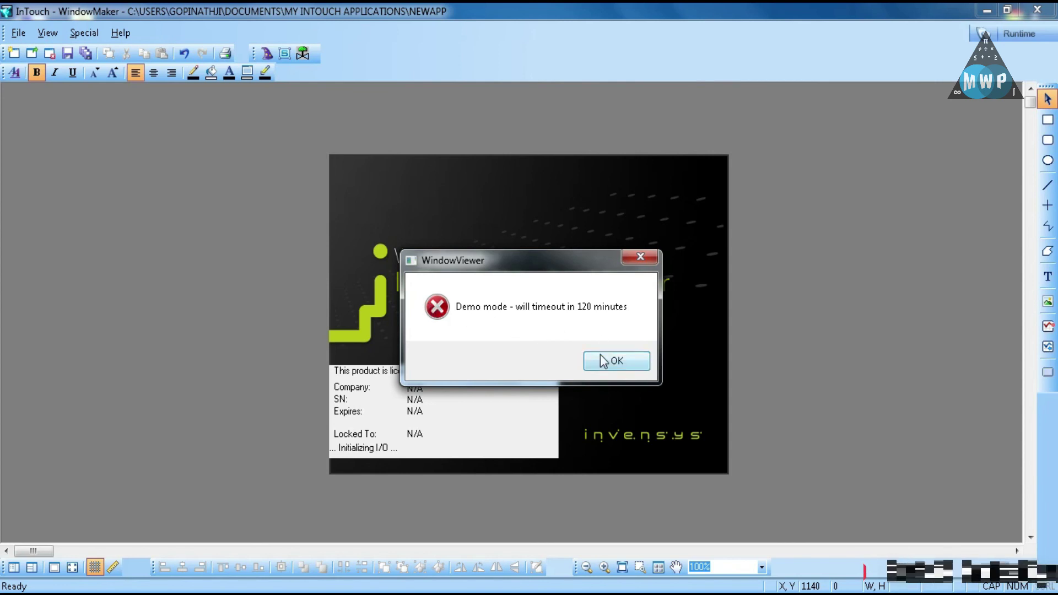
click(606, 359)
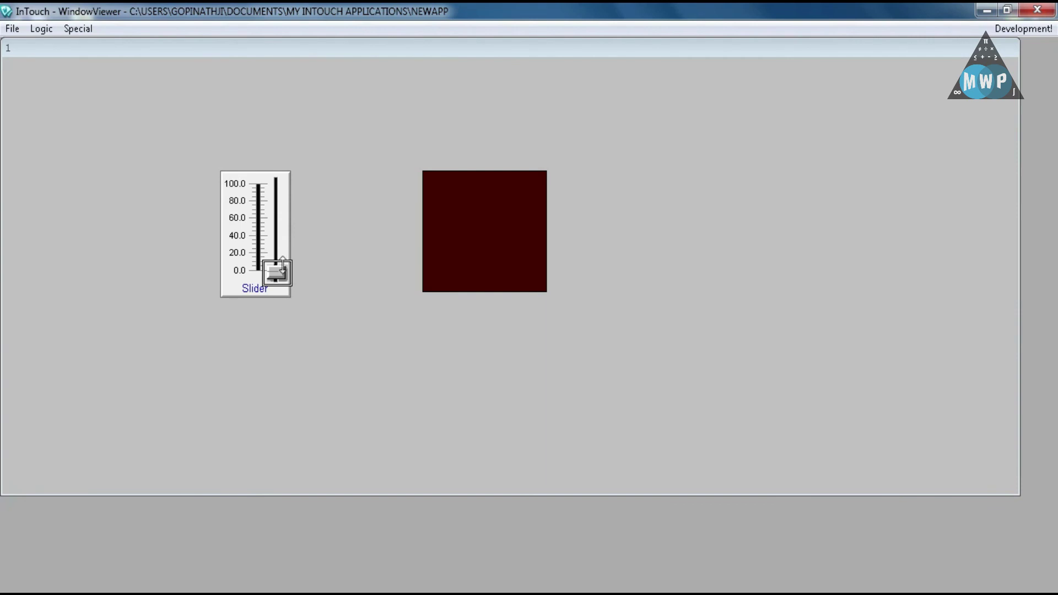
Drag the slider to about 45, then to 100, turning the rectangle bright green
drag(282, 266, 284, 230)
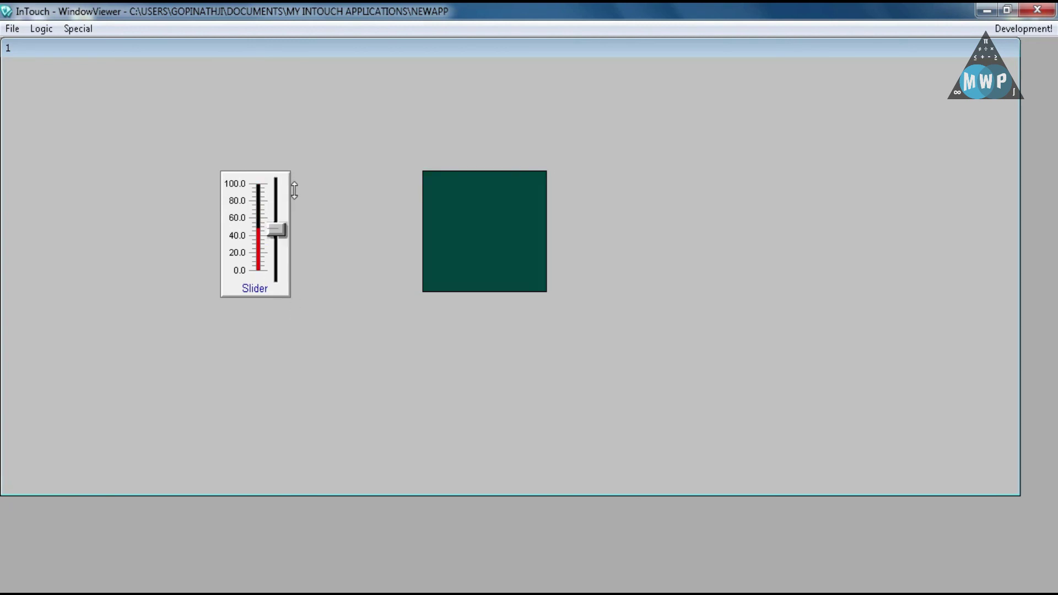
drag(294, 190, 302, 179)
click(1007, 28)
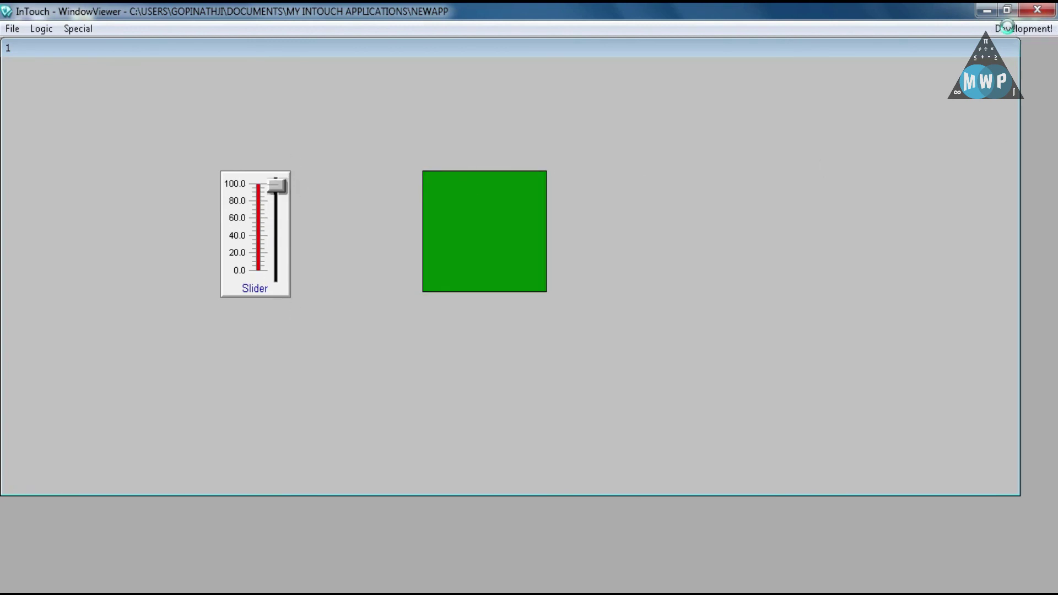